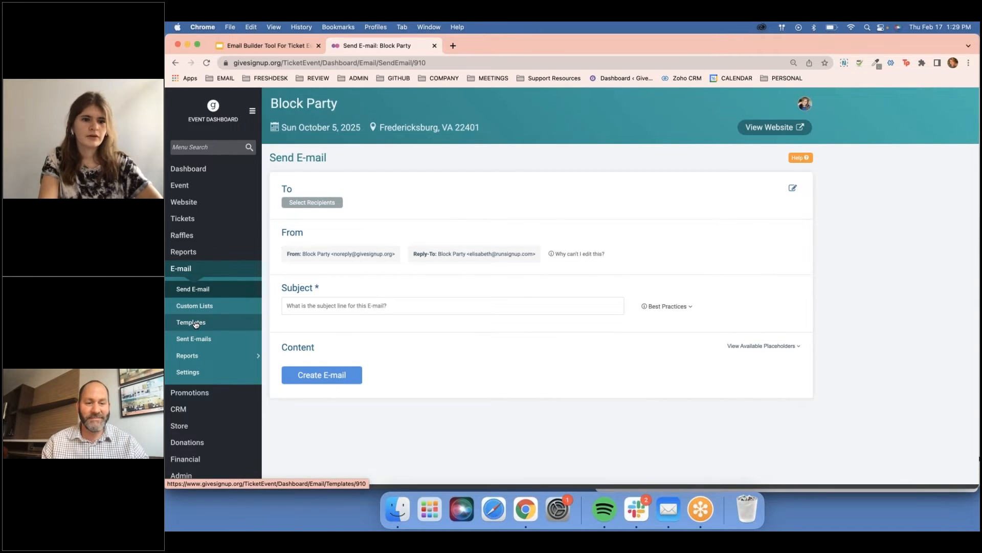
- Open the "Block Party Event Update Email" template for editing from the event's e-mail templates
left_click(195, 324)
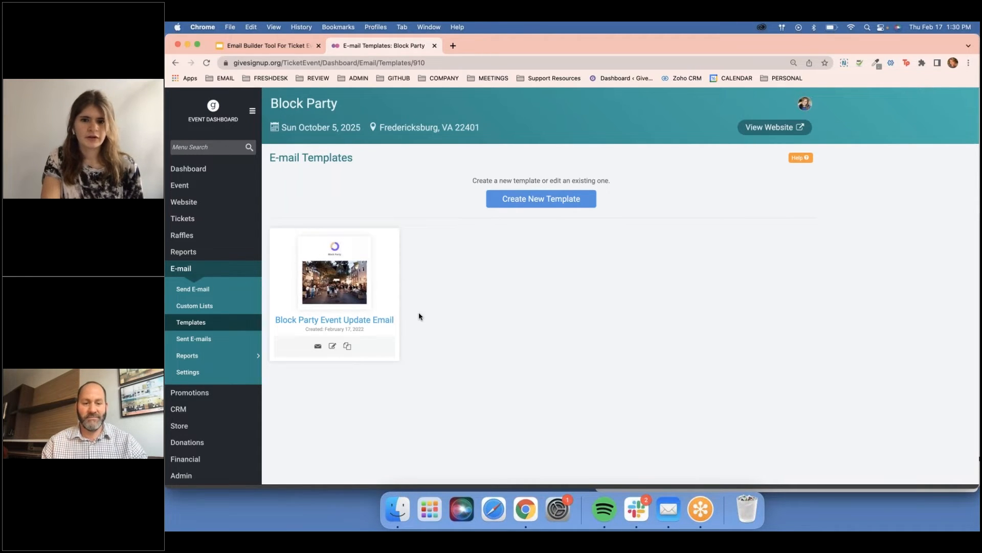
scroll(409, 330, "down", 1)
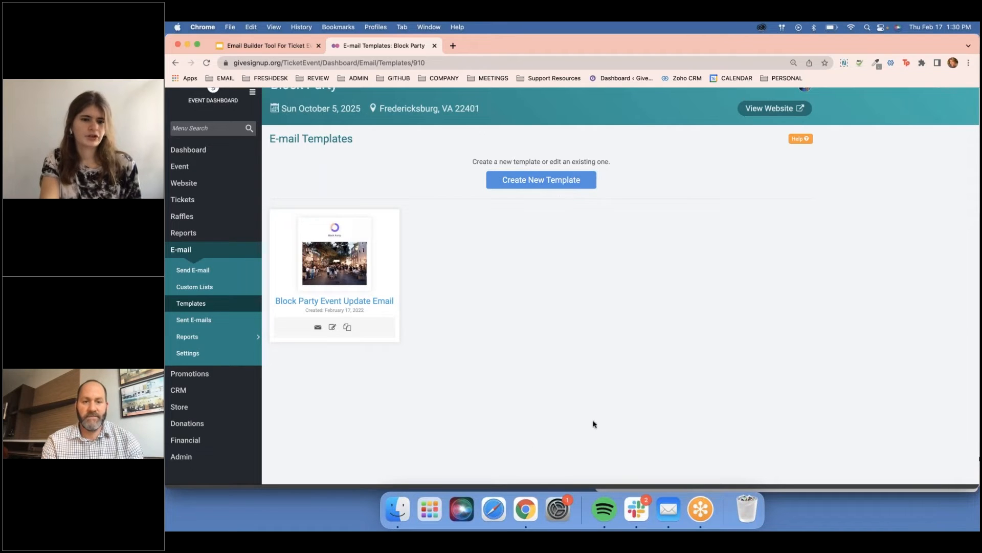
left_click(332, 327)
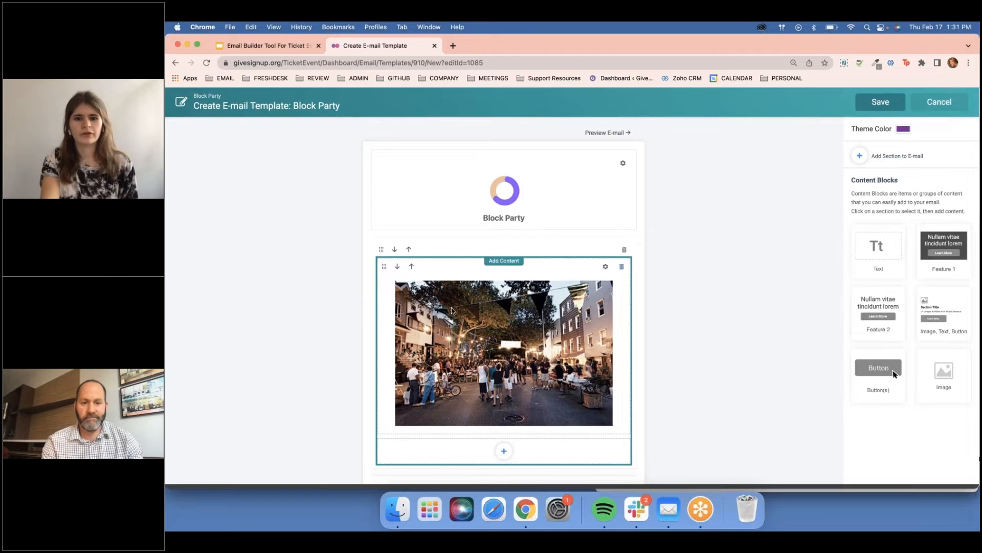
- Examine the template's sections from the header image through the event update, parking, referral and additional info blocks to the footer
scroll(894, 374, "down", 3)
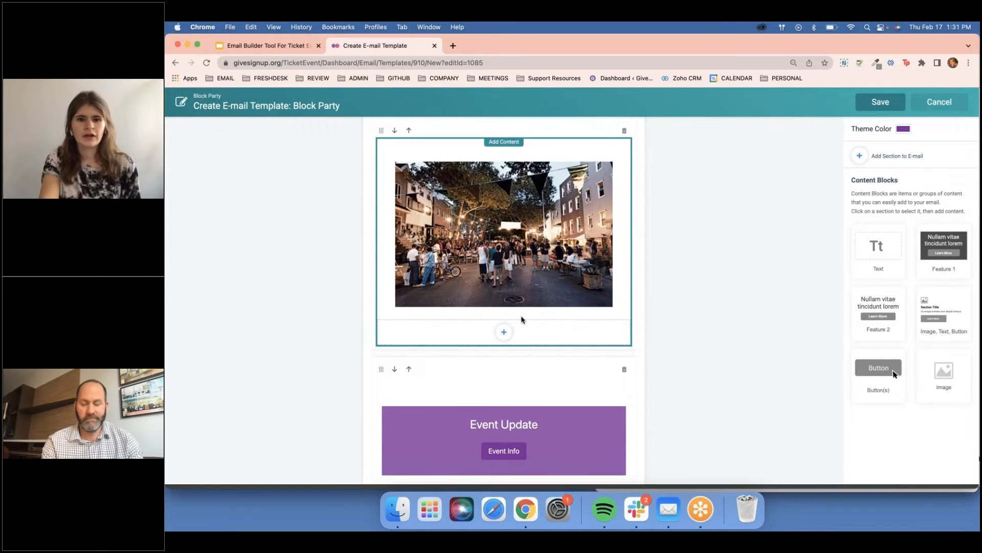
scroll(894, 374, "down", 2)
scroll(894, 374, "down", 5)
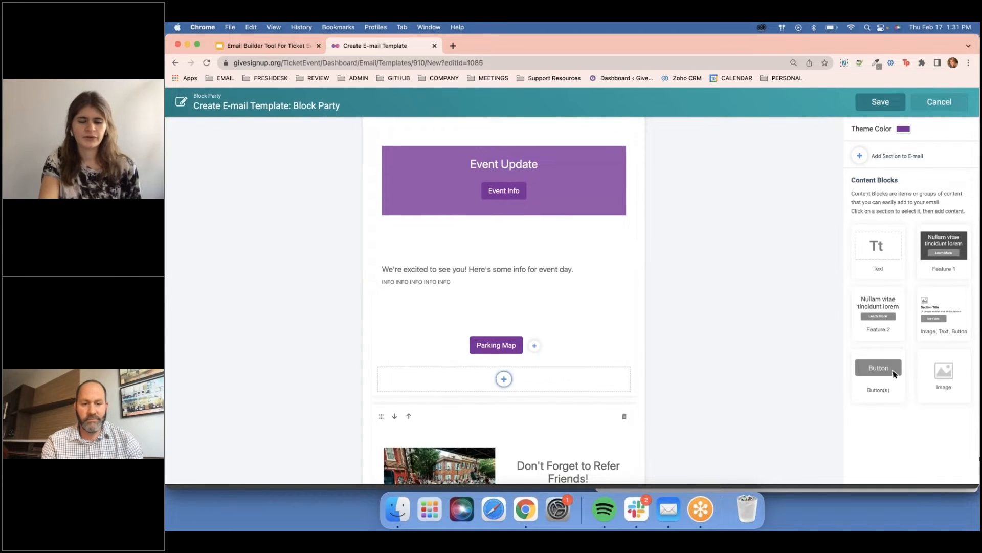
scroll(895, 374, "down", 1)
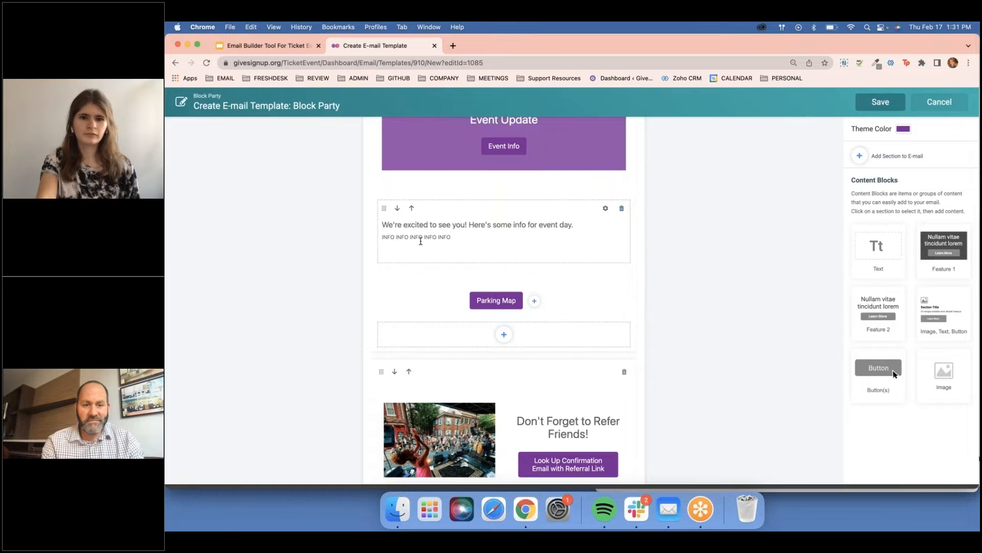
scroll(501, 212, "up", 2)
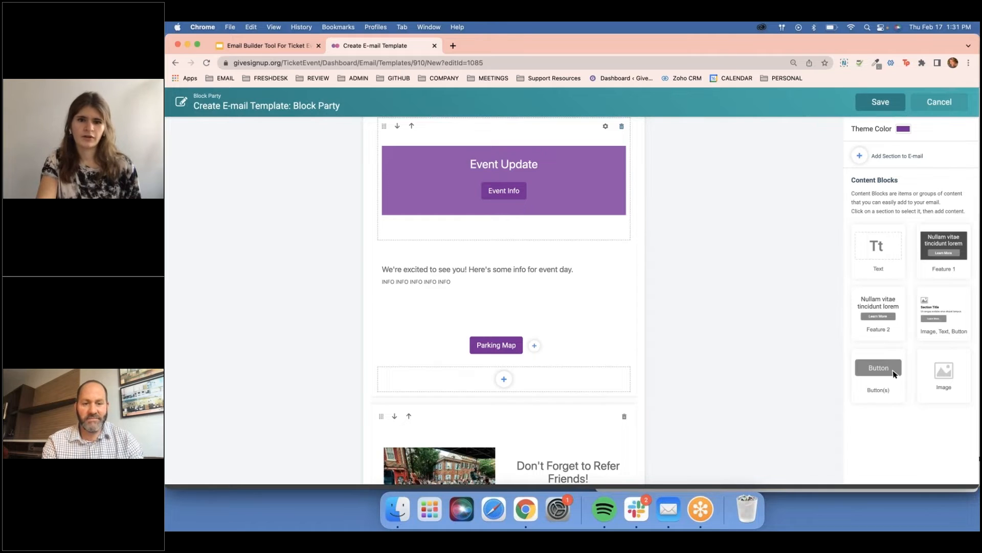
scroll(895, 374, "down", 3)
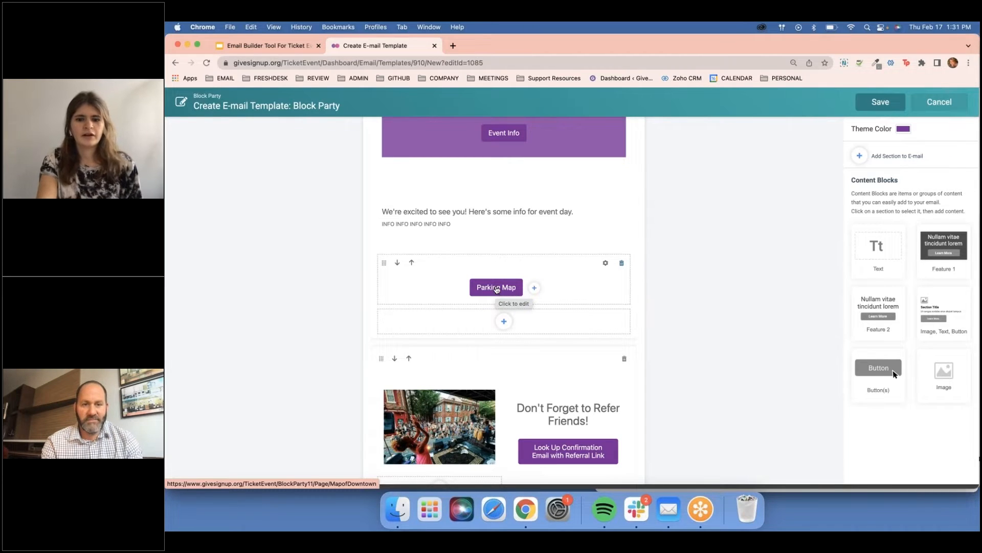
scroll(497, 289, "down", 5)
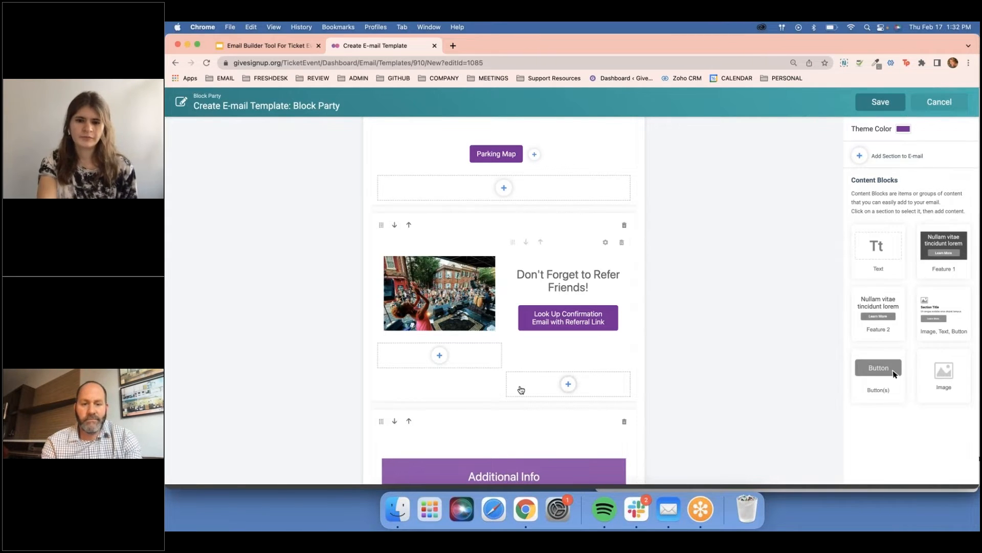
scroll(486, 368, "down", 3)
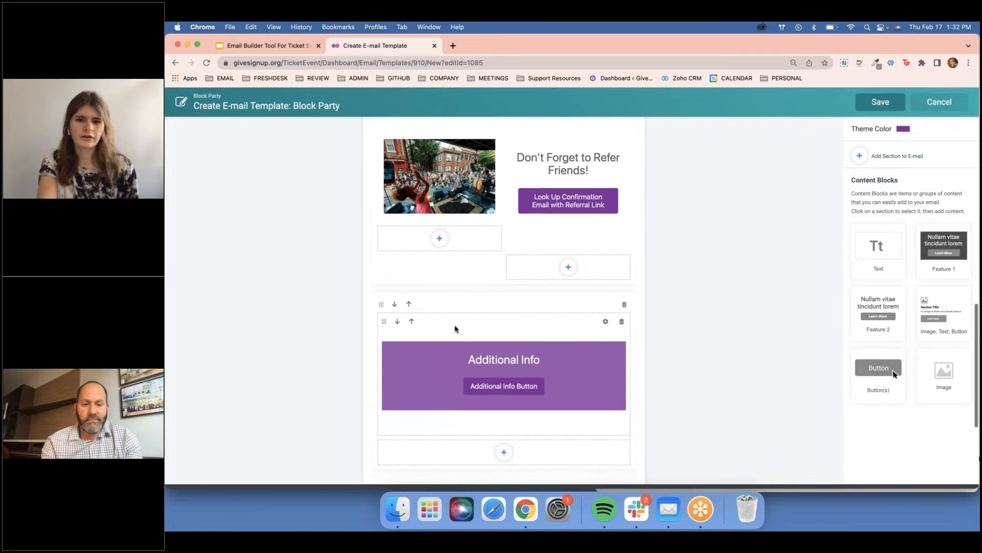
scroll(454, 329, "down", 3)
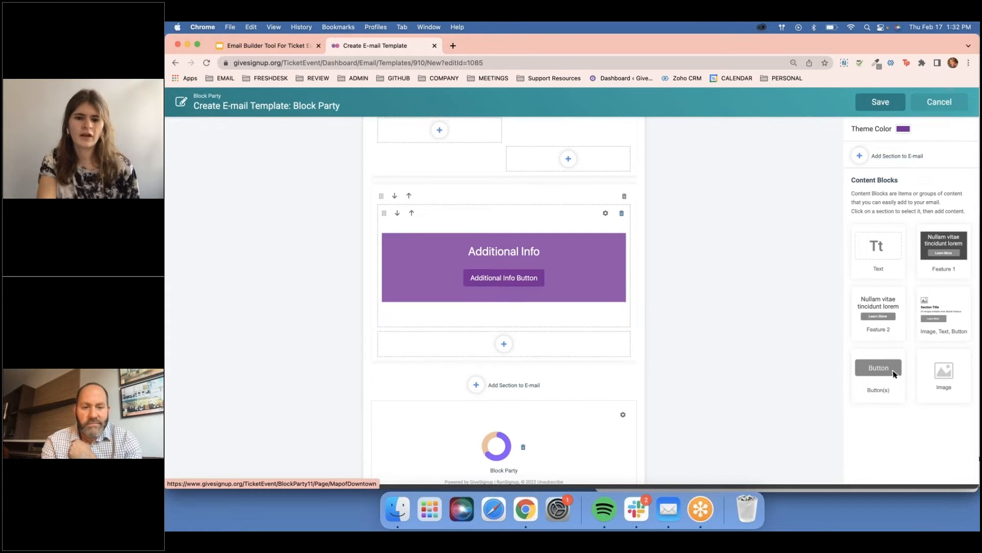
scroll(504, 278, "down", 2)
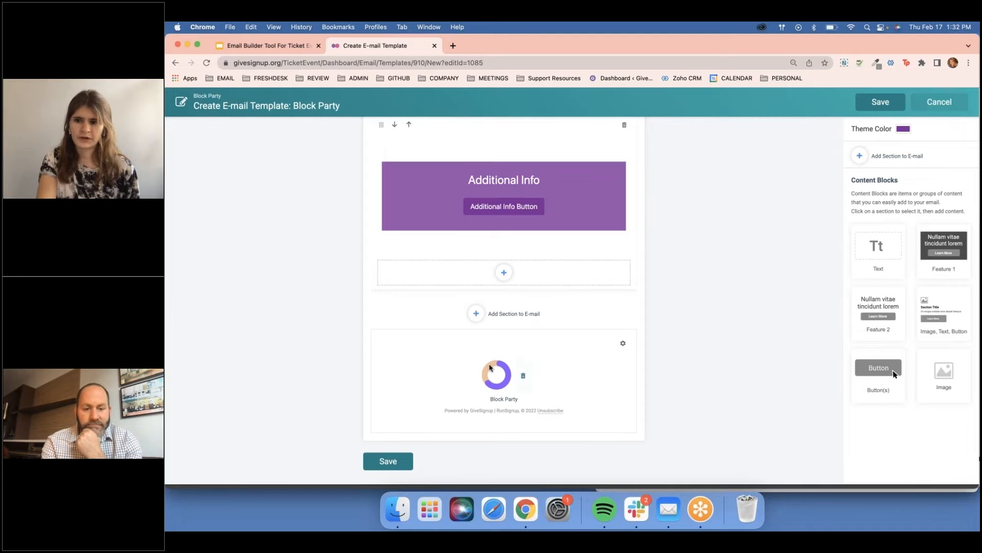
scroll(490, 368, "up", 2)
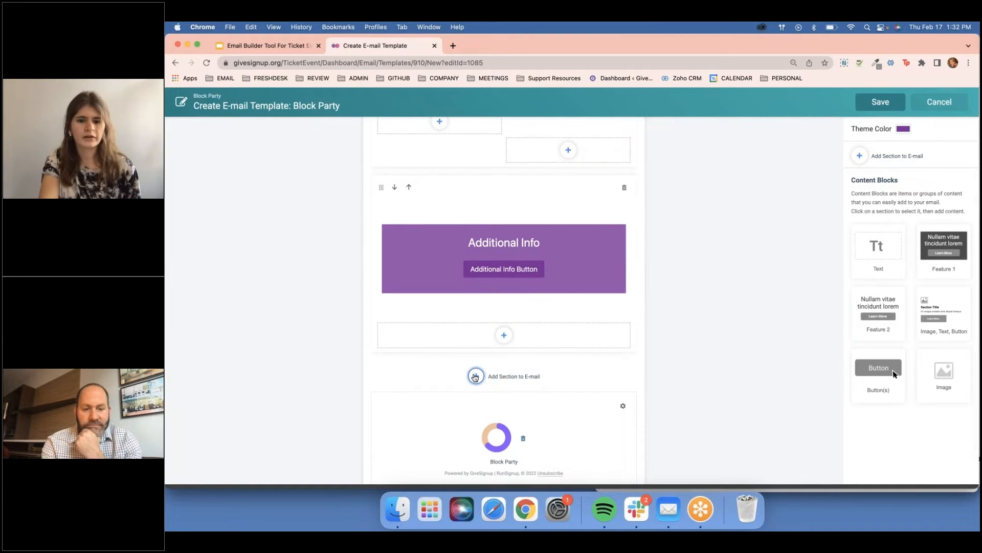
left_click(474, 377)
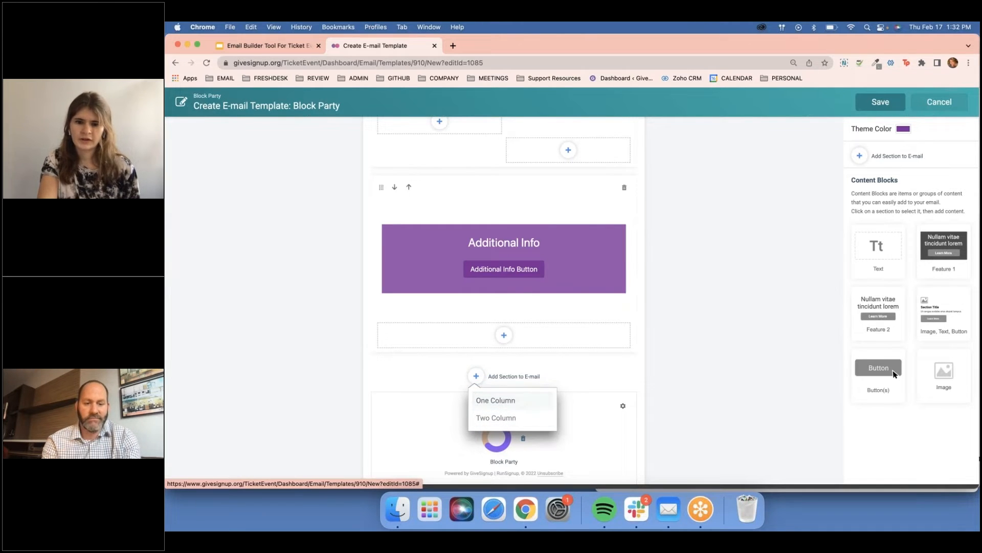
mouse_move(900, 372)
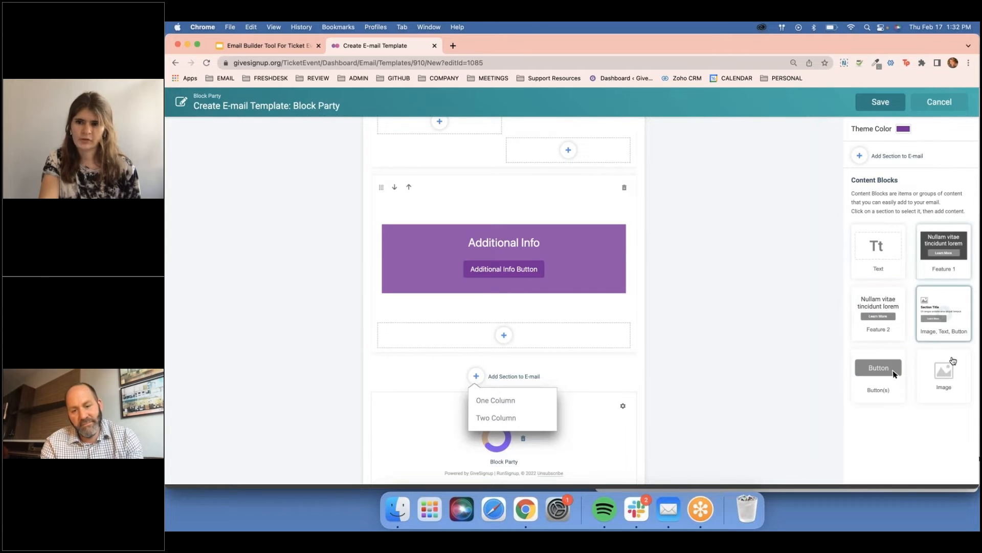
left_click(797, 307)
- Preview the whole e-mail template in the desktop layout
scroll(796, 307, "up", 5)
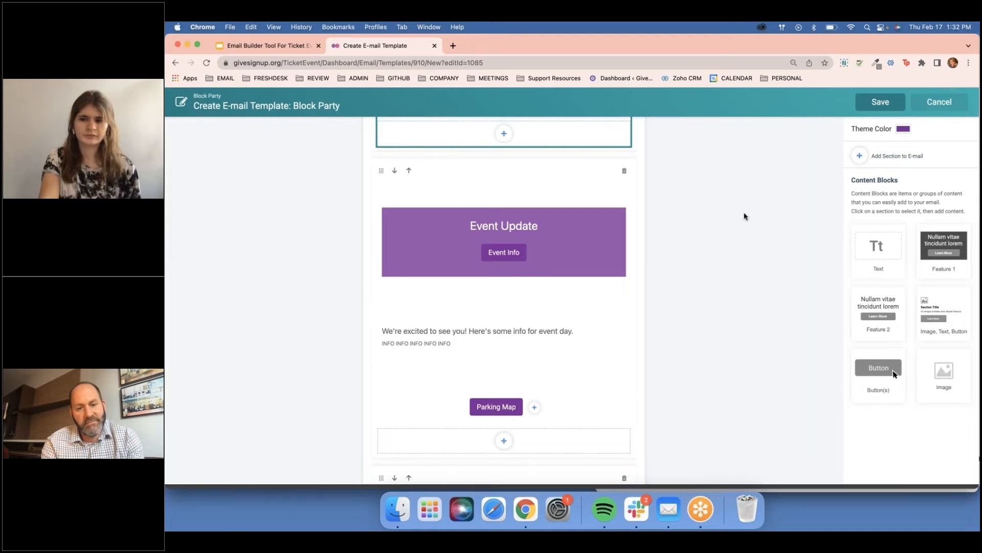
scroll(745, 216, "up", 5)
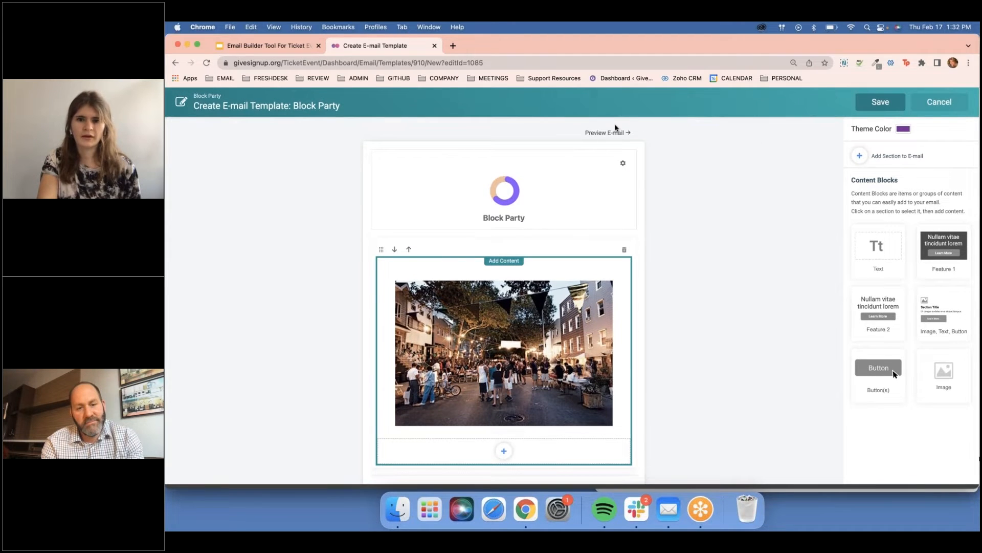
left_click(604, 133)
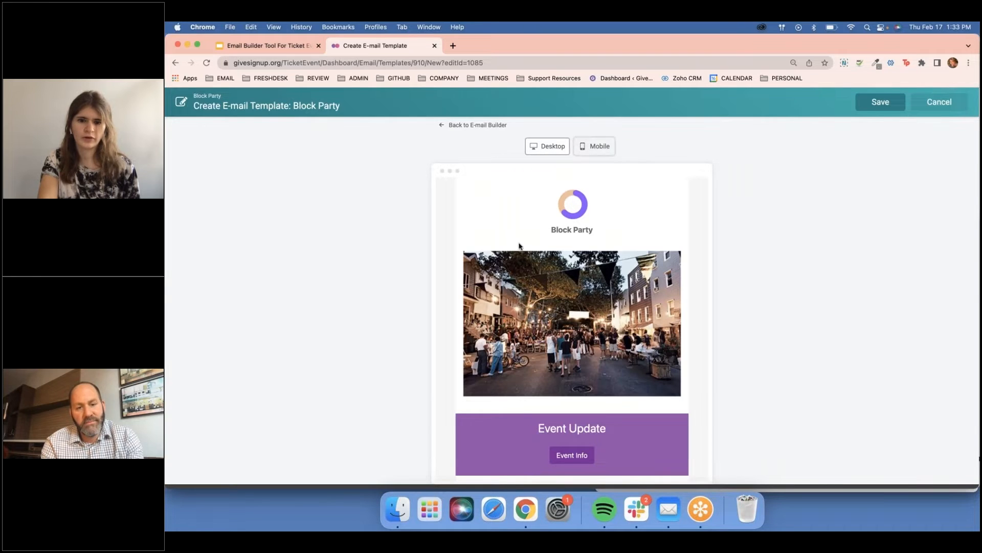
scroll(546, 348, "down", 10)
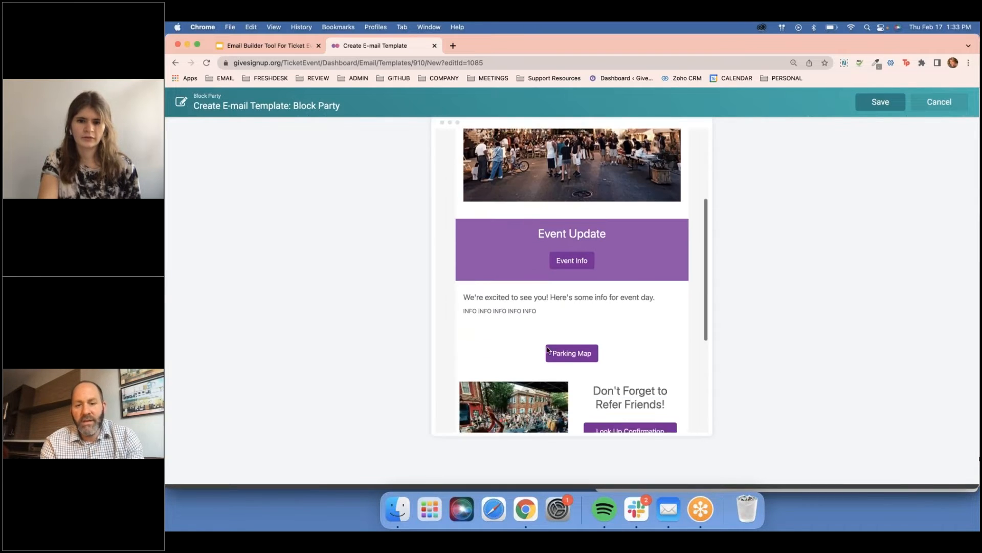
scroll(547, 350, "down", 3)
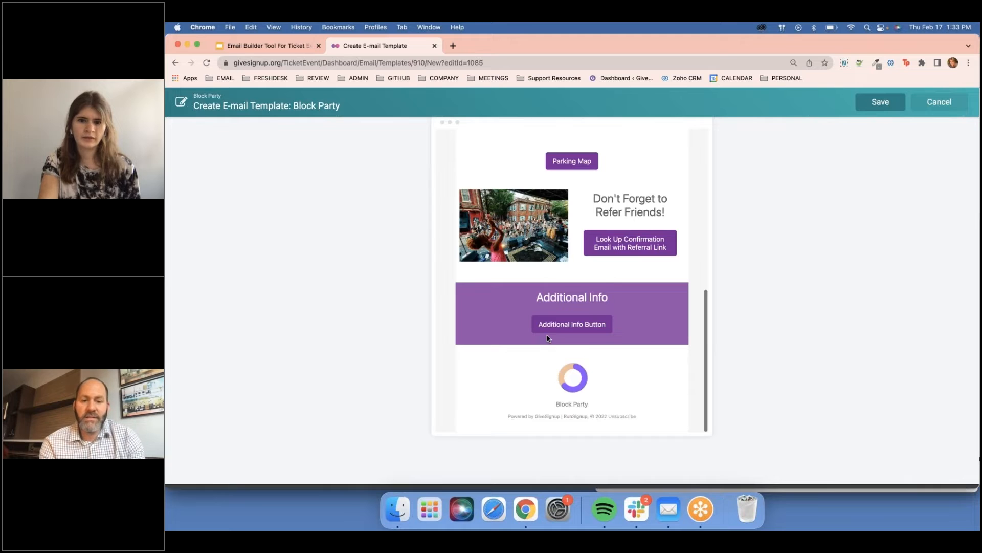
scroll(463, 344, "up", 15)
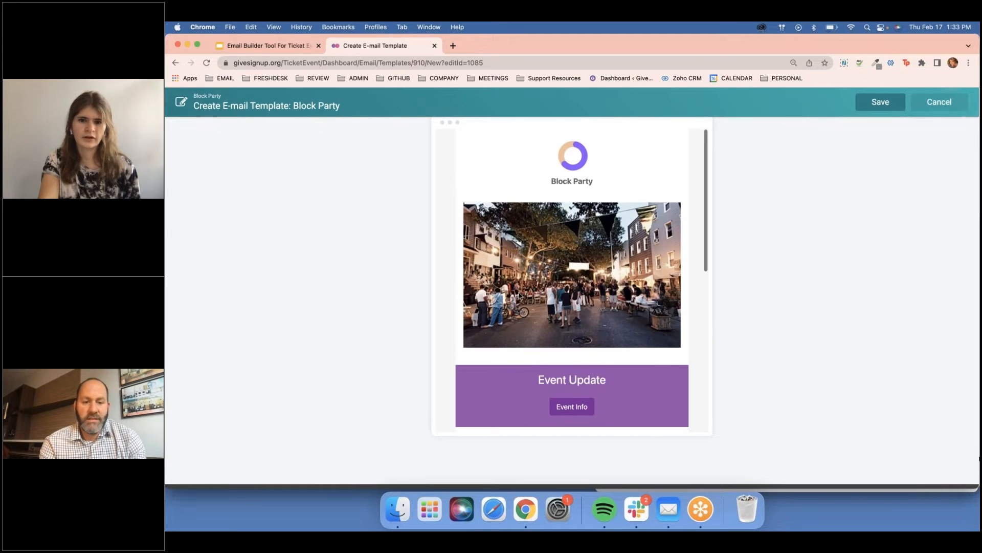
- Preview the e-mail template in the mobile layout and check how its sections stack
left_click(596, 146)
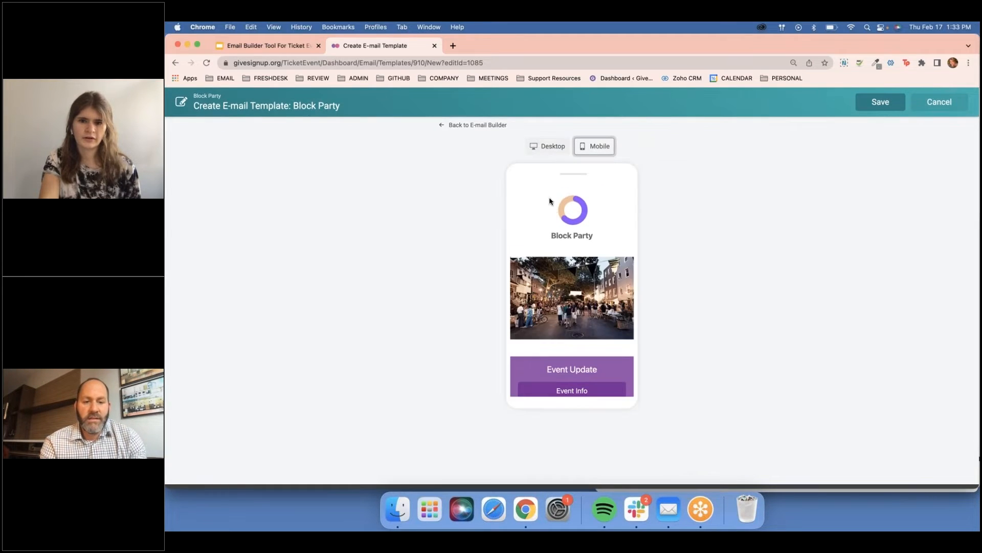
scroll(557, 228, "down", 2)
scroll(572, 286, "down", 6)
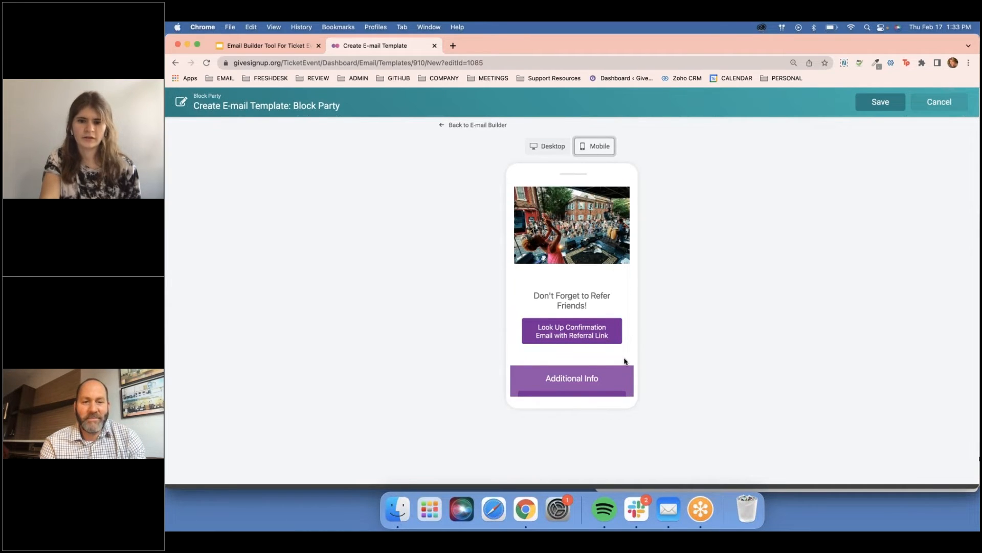
scroll(523, 315, "down", 2)
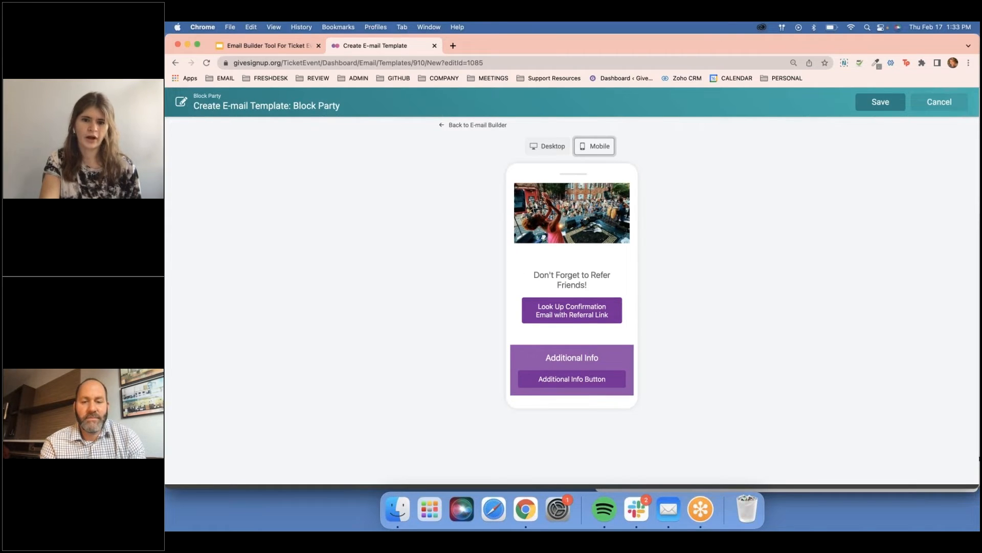
scroll(572, 286, "down", 1)
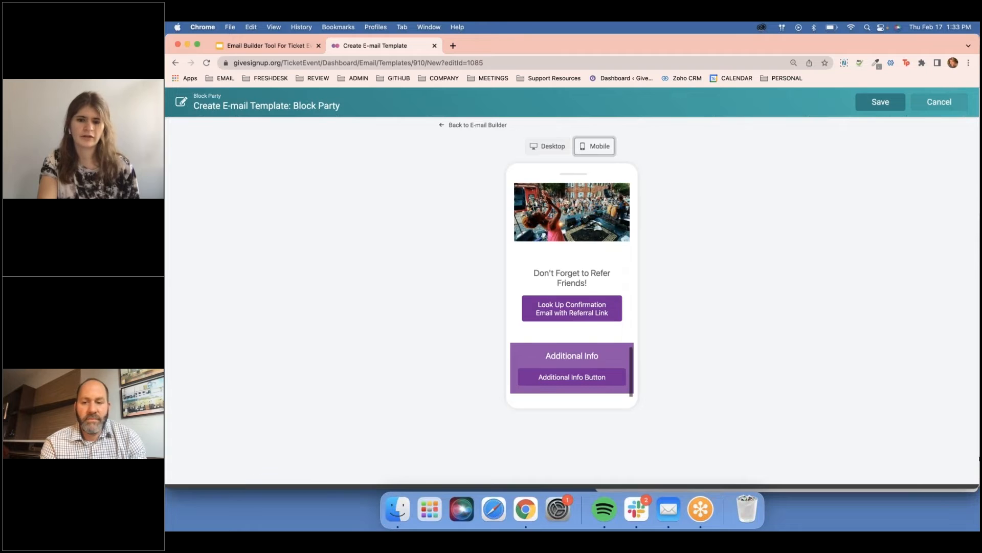
scroll(608, 216, "up", 5)
scroll(607, 217, "down", 5)
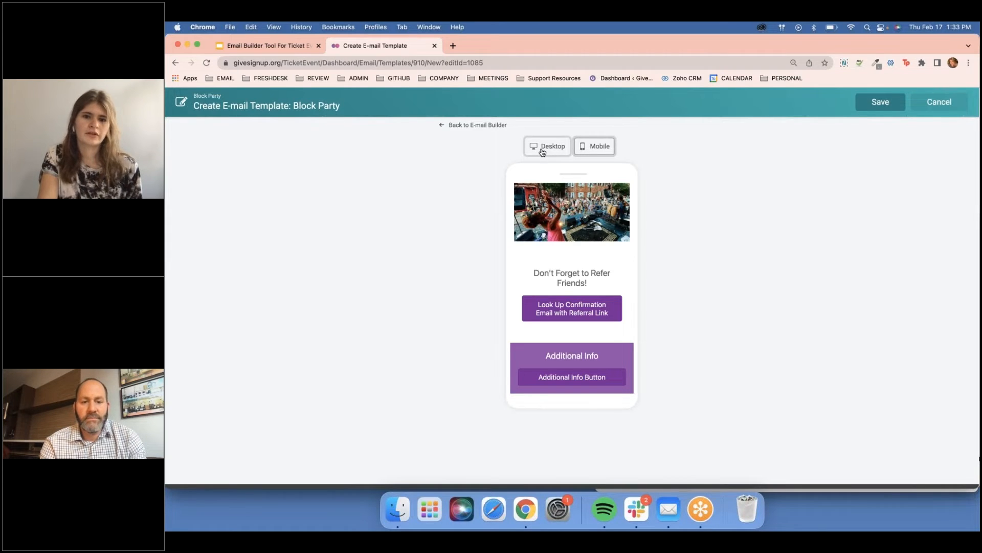
- View the template naming dialog without saving, and return from the preview to the e-mail builder
left_click(891, 103)
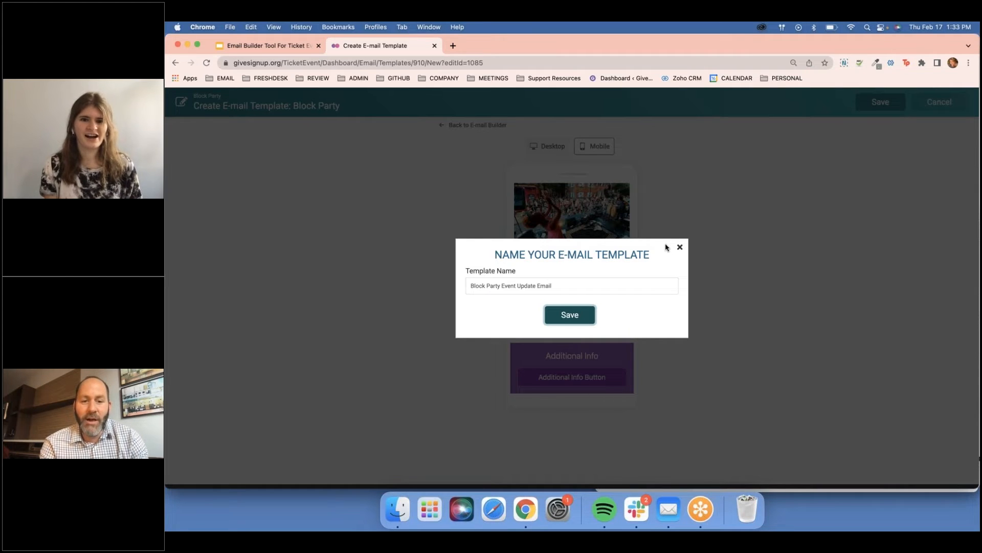
left_click(680, 248)
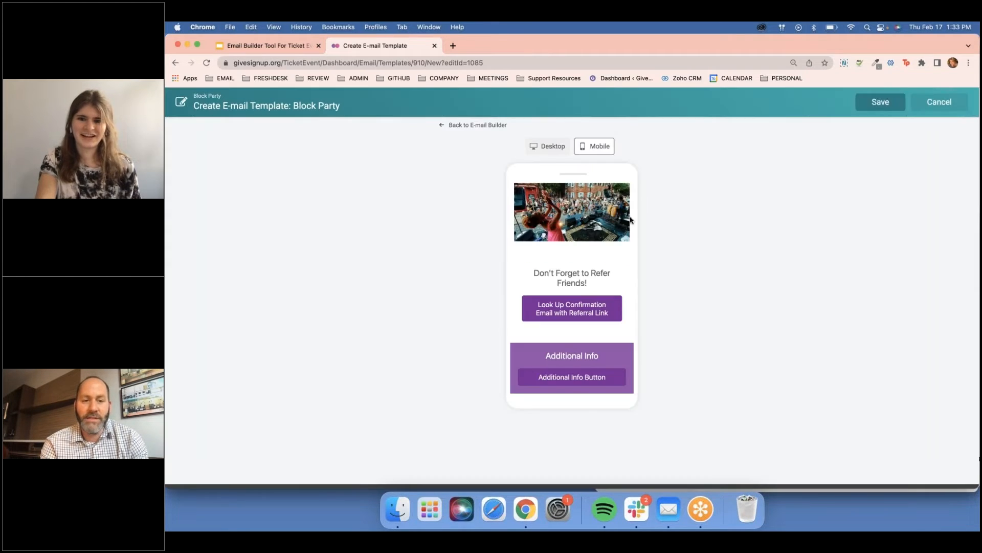
left_click(468, 126)
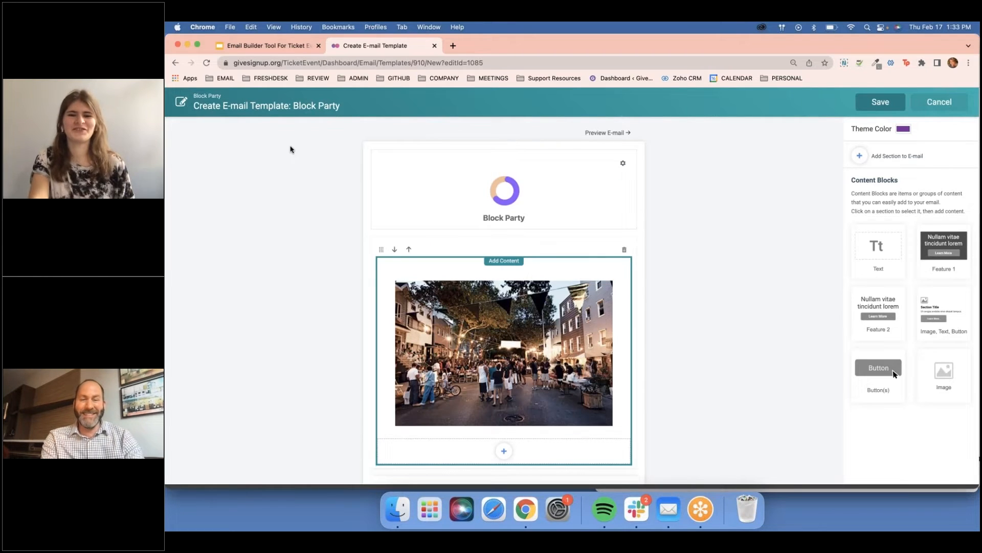
- Add a one-column section below the Additional Info section and fill it with a Feature 2 content block
scroll(560, 373, "down", 5)
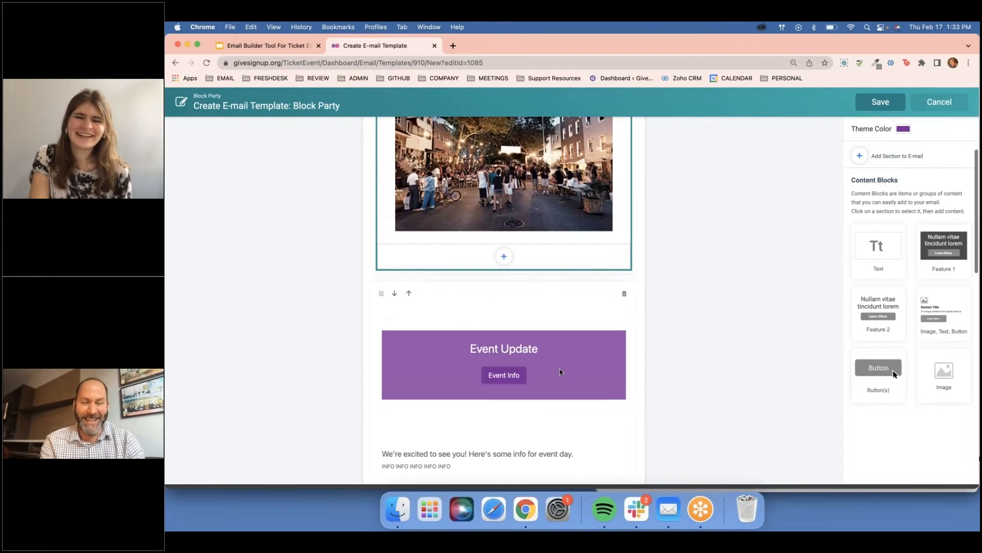
scroll(546, 369, "down", 10)
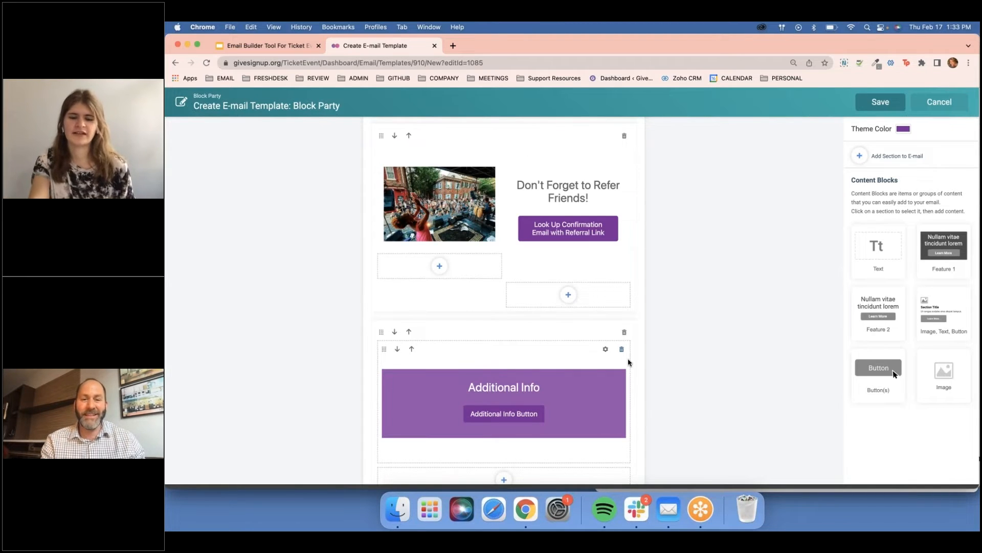
scroll(628, 361, "down", 4)
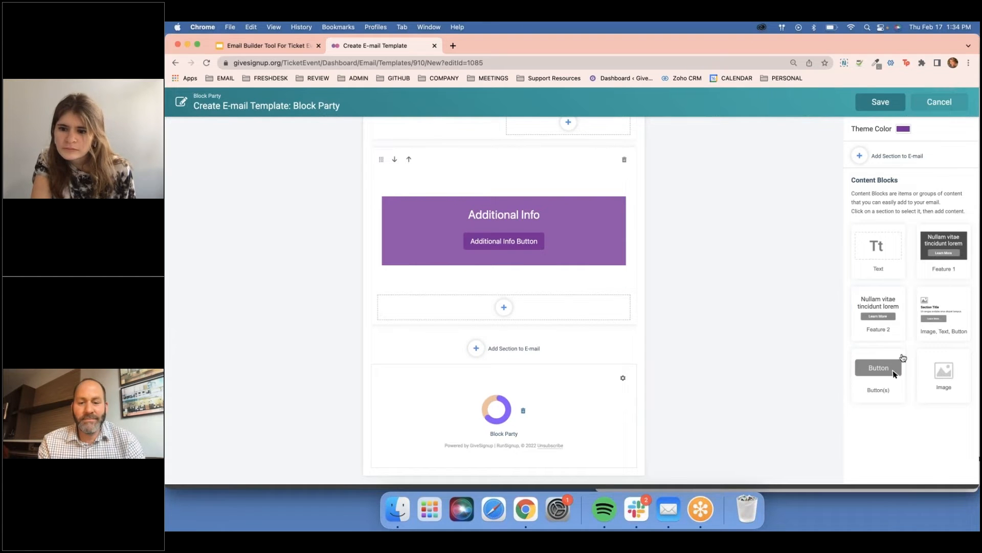
left_click(859, 155)
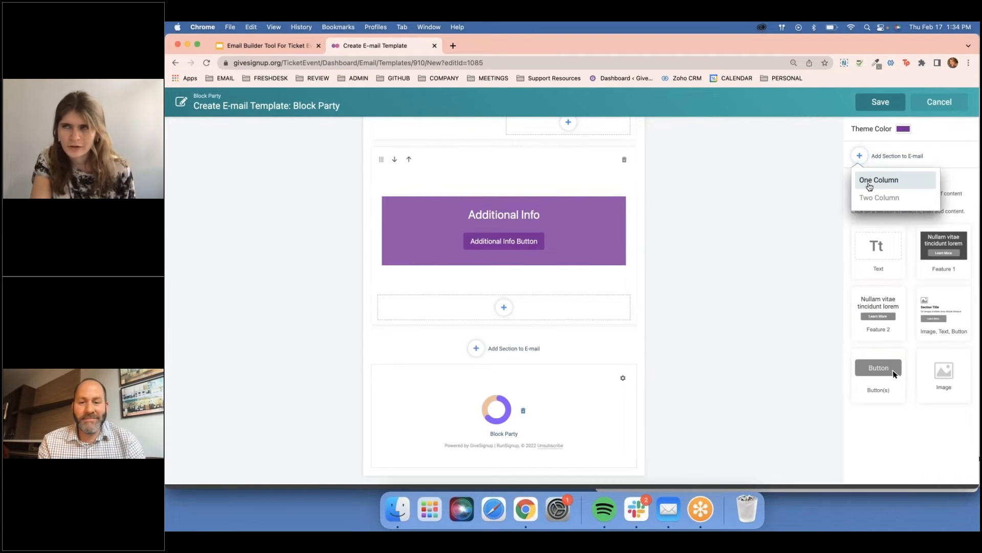
left_click(868, 186)
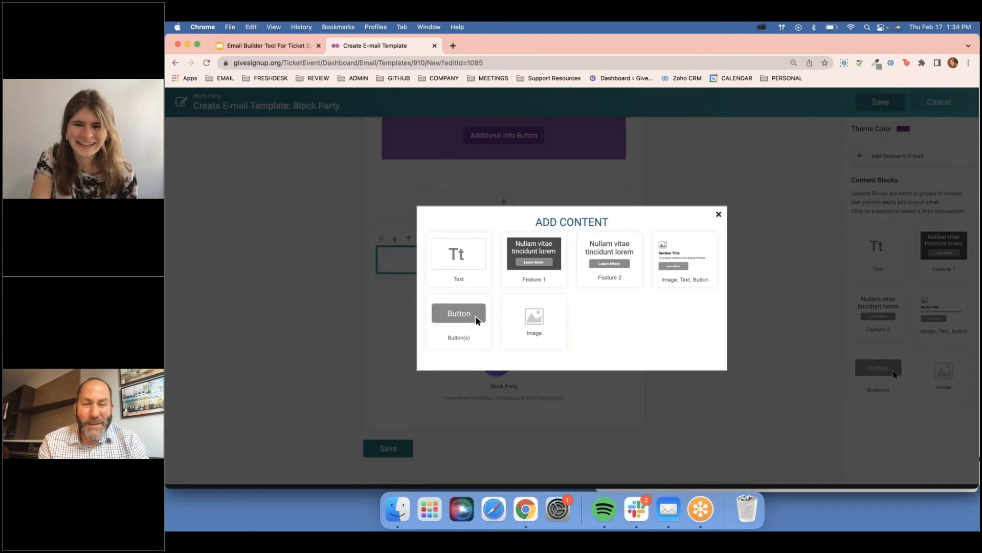
left_click(620, 270)
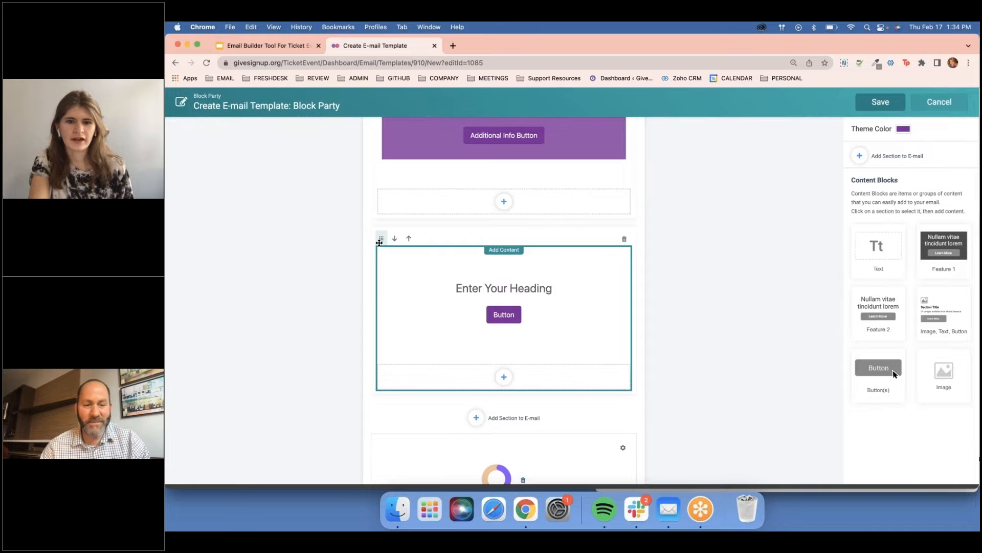
- Set the new Feature 2 block's heading to Donate and its call to action button URL to givesignup.org
scroll(379, 242, "up", 2)
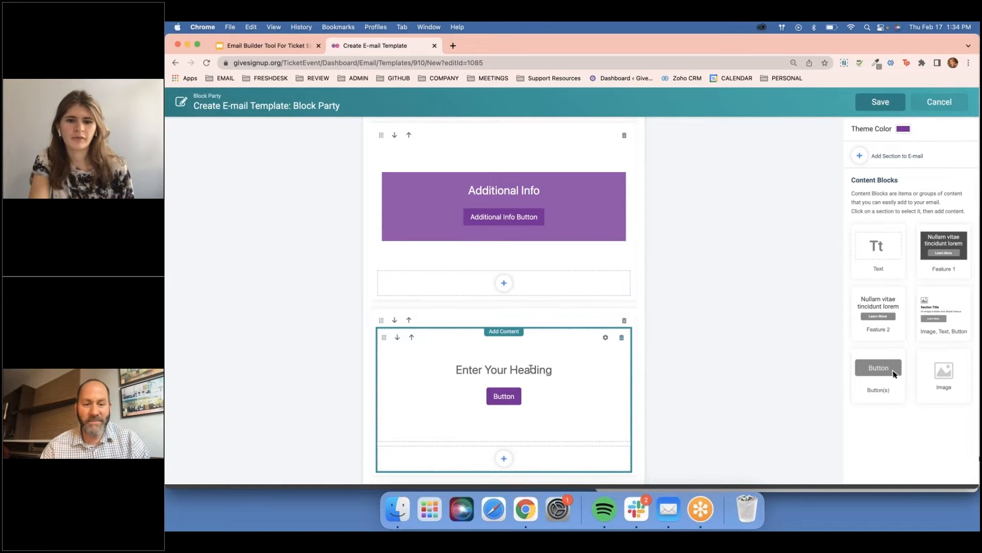
left_click(606, 338)
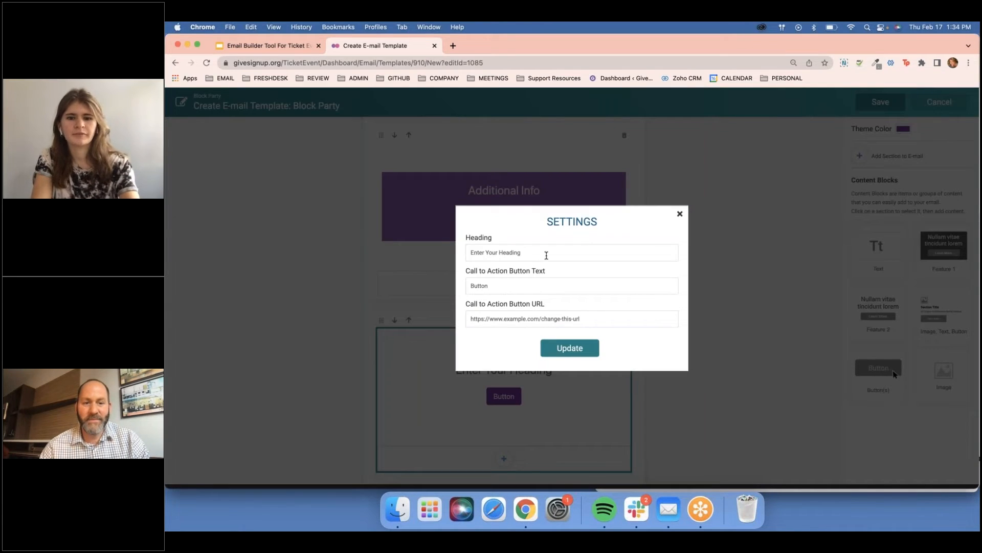
key("super+a")
type("Donate")
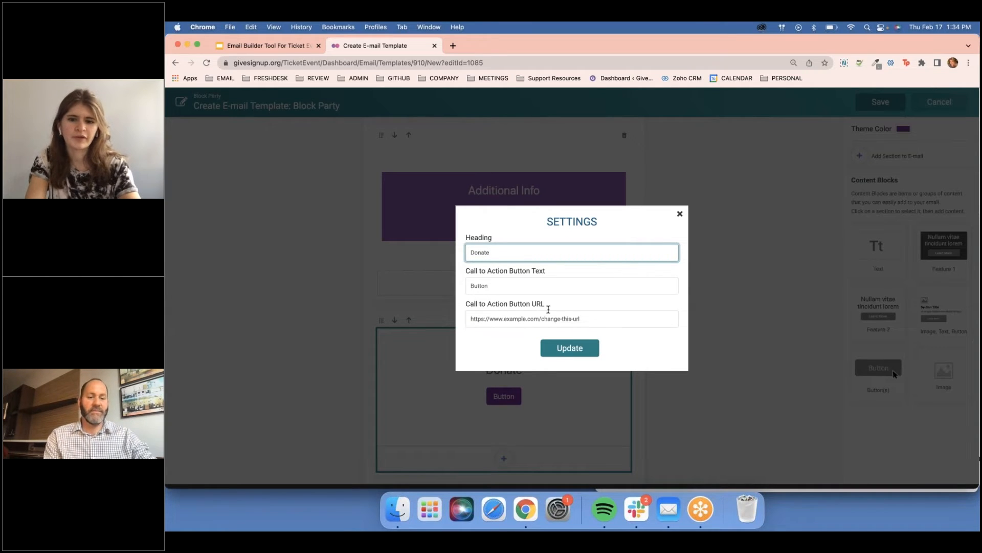
left_click(549, 316)
key("super+a")
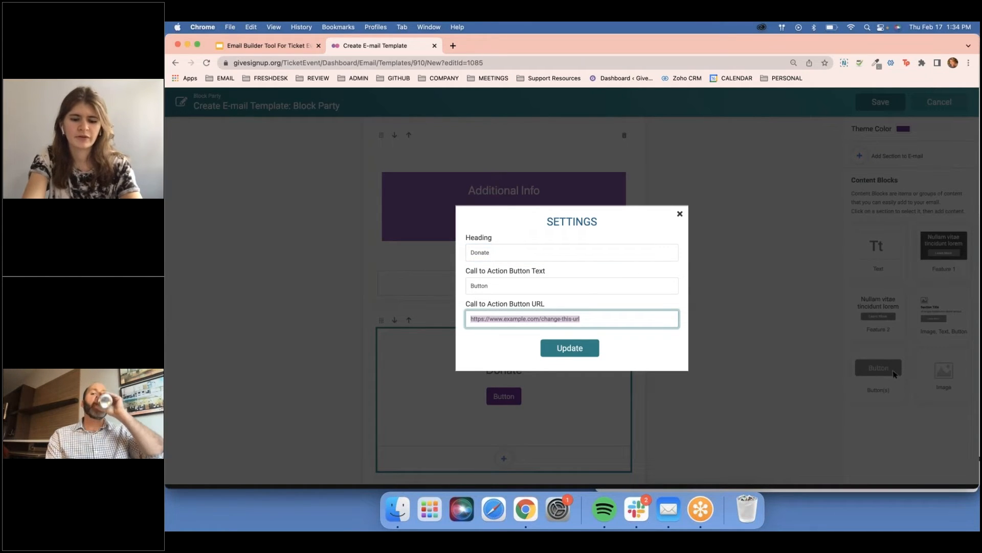
type("givesignup.org")
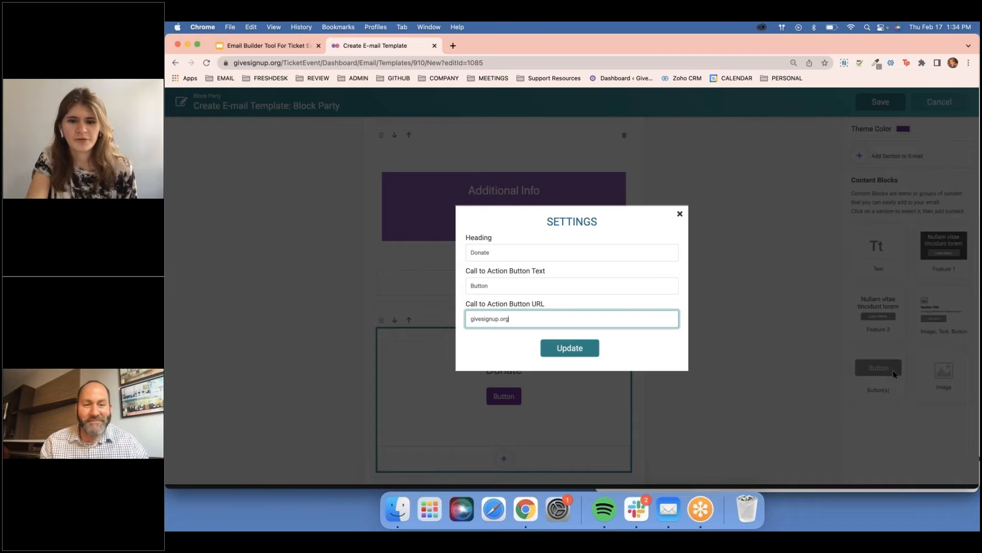
- Set the block's call to action button text to Donate and apply the settings
key("shift+Tab")
type("Doant")
key("BackSpace")
key("BackSpace")
key("BackSpace")
type("nate")
key("Return")
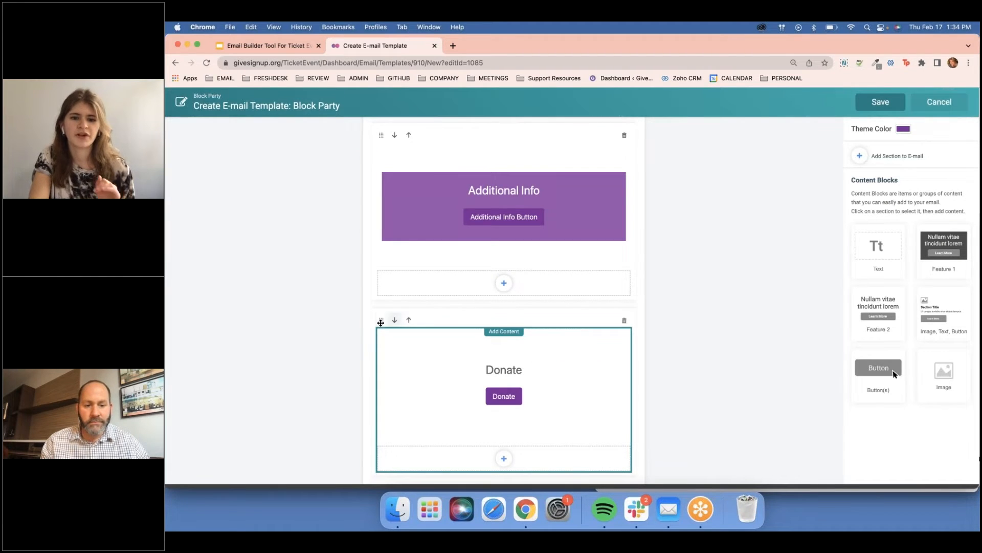
- Move the Donate section above the Additional Info section
left_click_drag(373, 303, 392, 110)
scroll(461, 204, "up", 3)
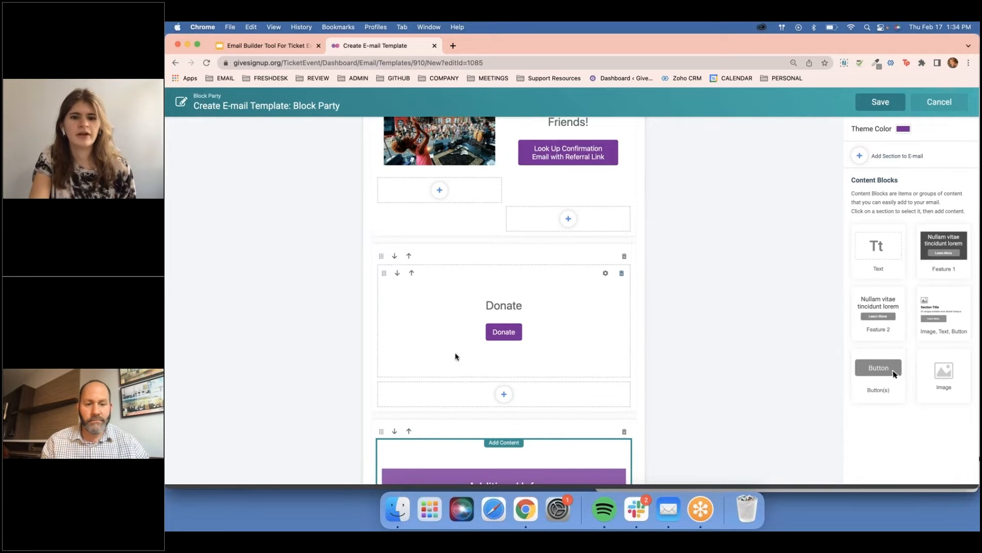
- Add a center-aligned image block below the Donate block using 272e074405161d0c2364c23a53c1547a.jpeg from Downloads
left_click(503, 394)
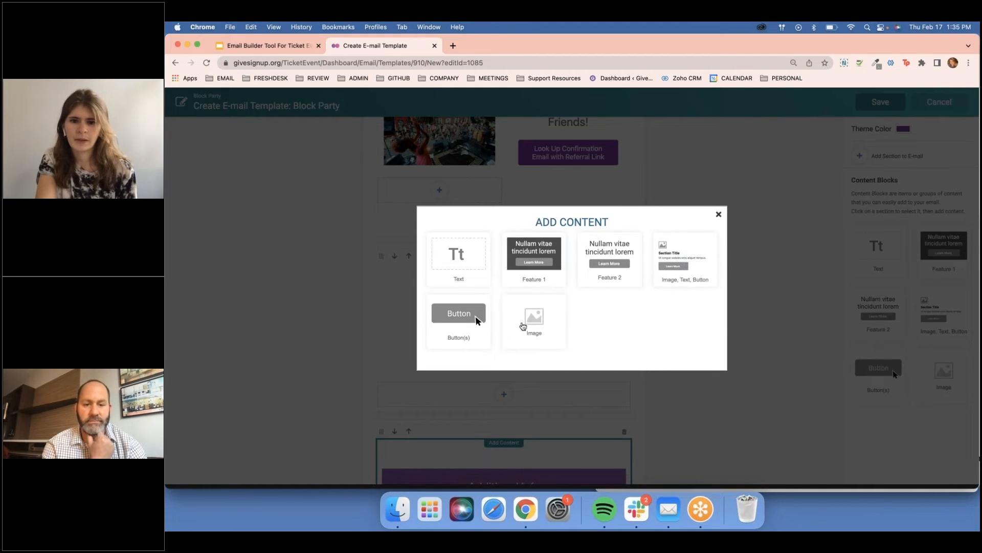
left_click(524, 326)
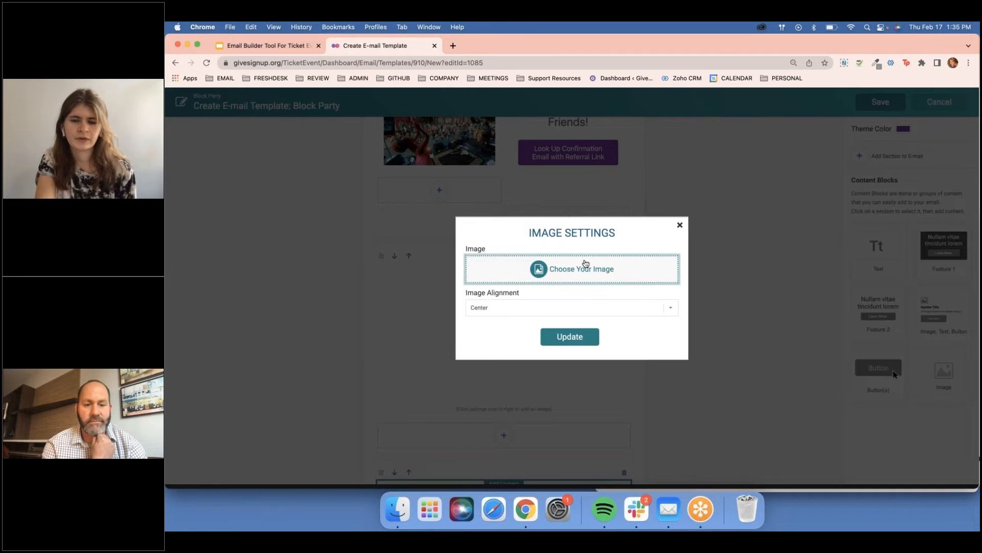
left_click(572, 269)
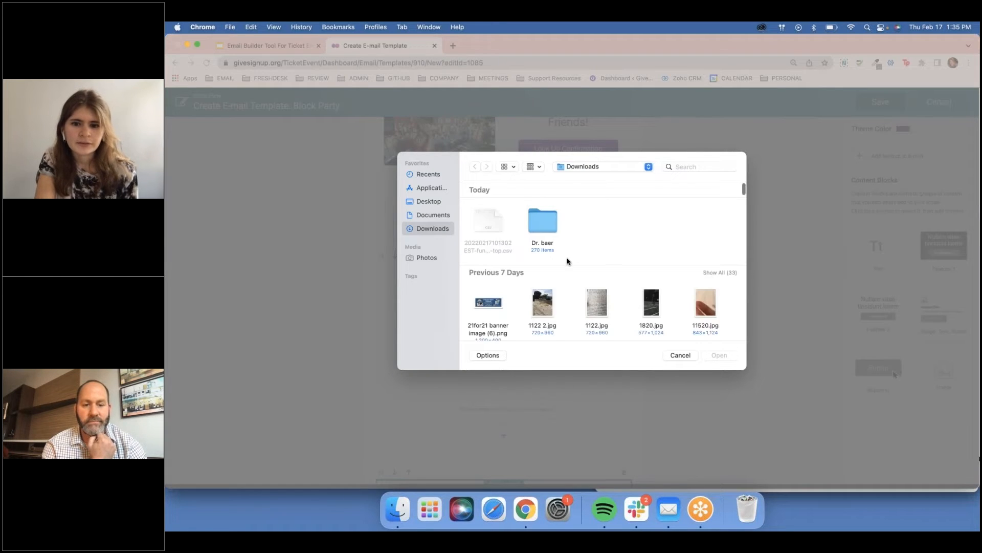
scroll(568, 259, "down", 5)
scroll(567, 261, "down", 10)
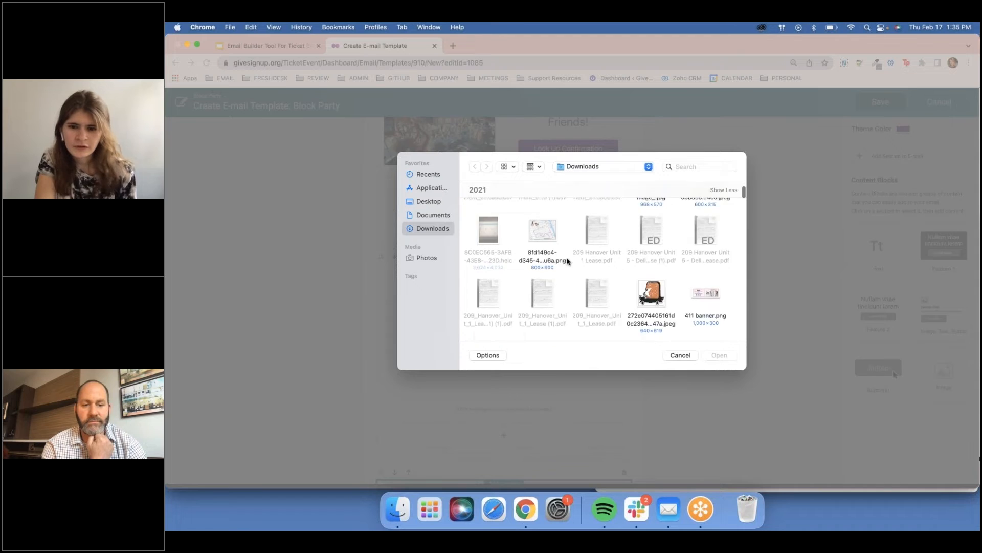
left_click(650, 321)
left_click(719, 355)
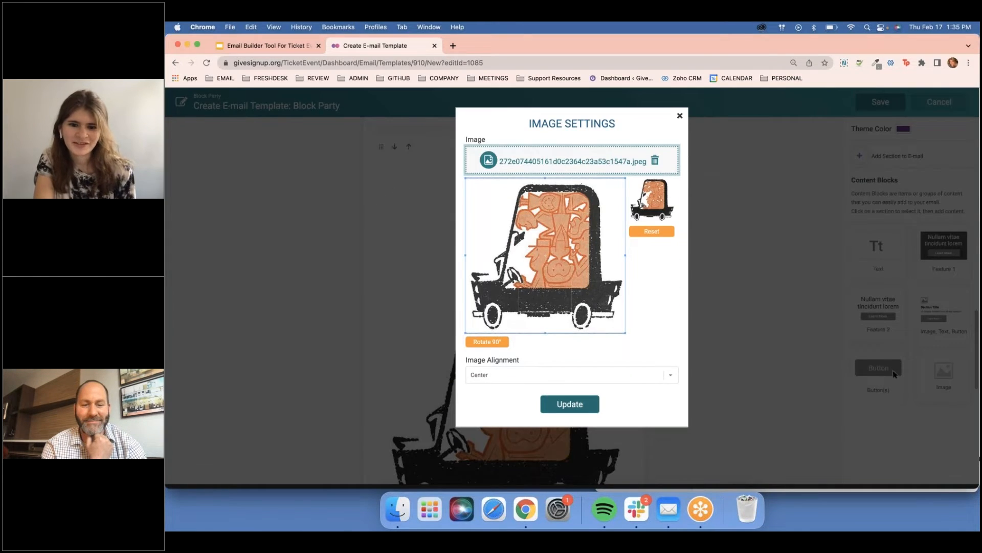
left_click(570, 404)
scroll(530, 397, "down", 2)
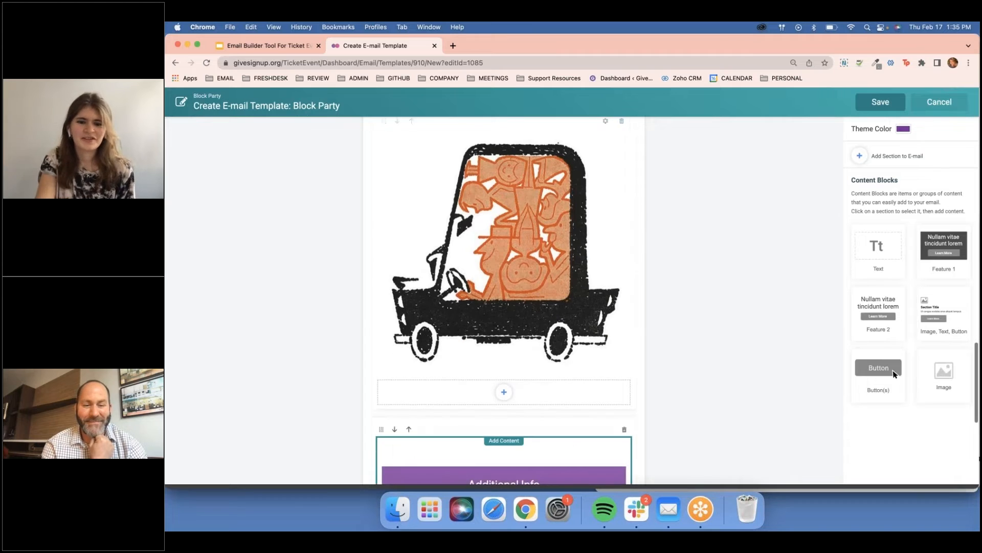
- Move the Donate section with its image above the Don't Forget to Refer Friends section
scroll(508, 351, "up", 5)
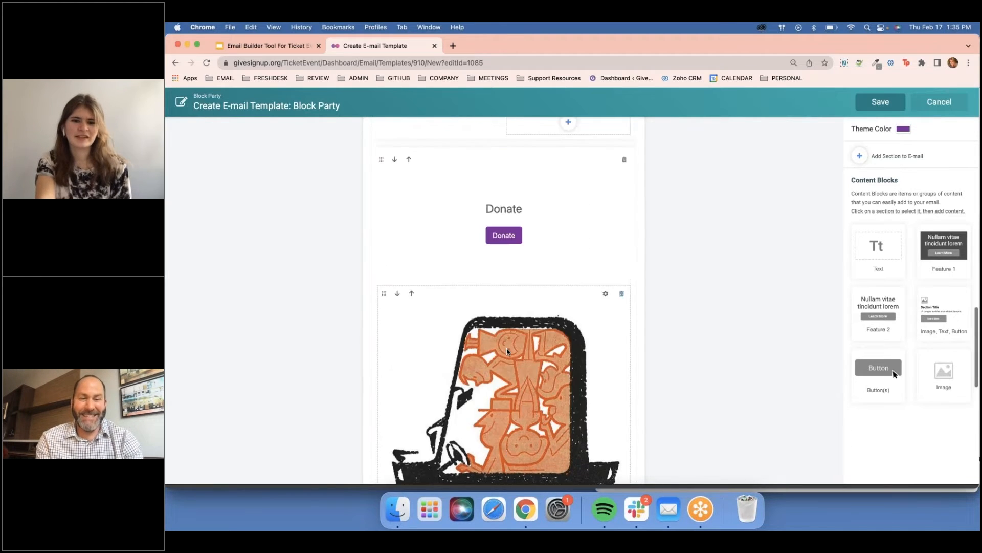
scroll(408, 345, "down", 5)
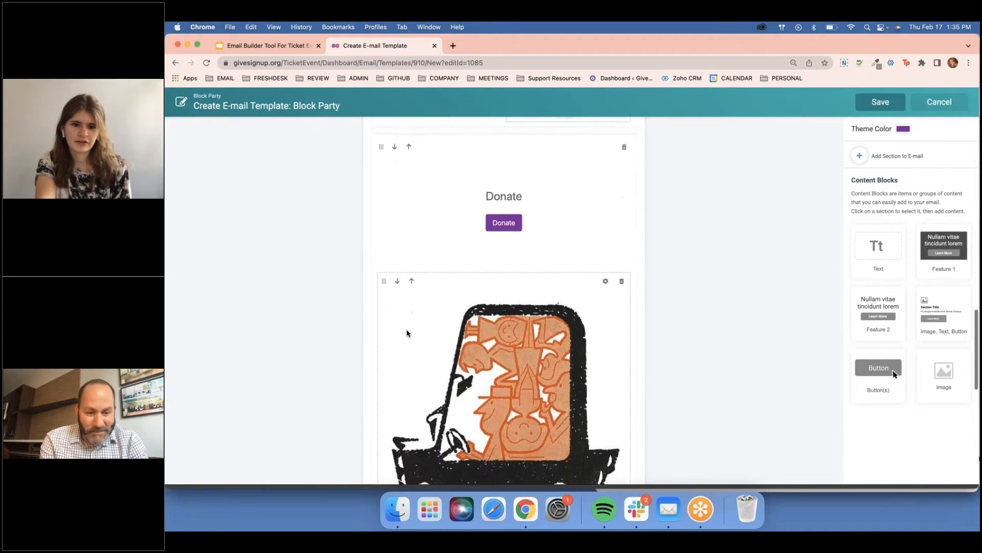
scroll(407, 335, "up", 4)
scroll(409, 358, "up", 2)
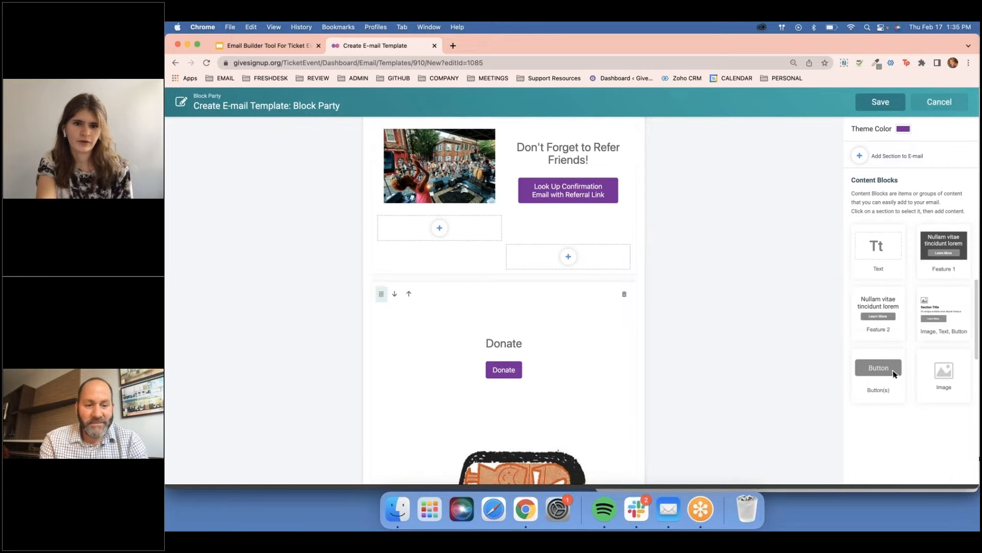
left_click_drag(384, 239, 401, 22)
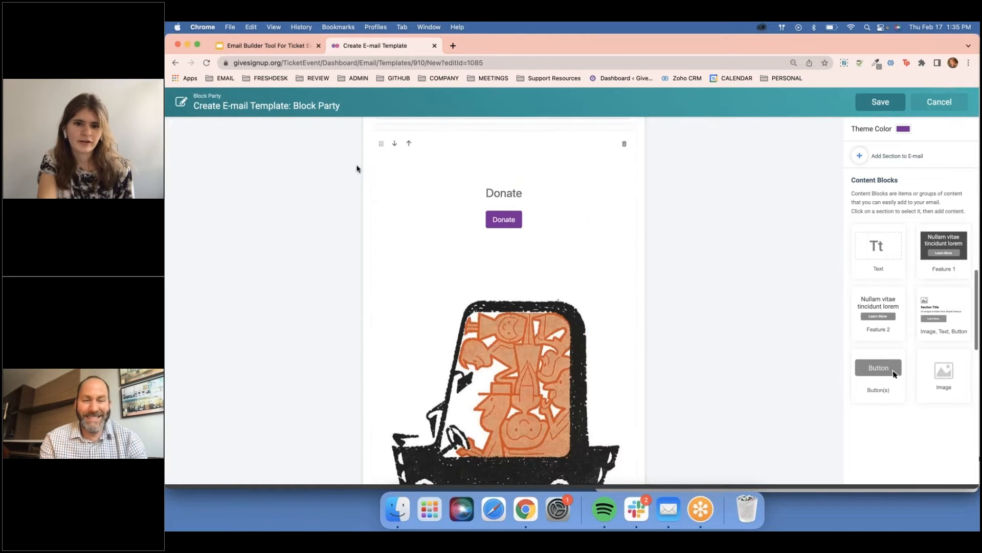
scroll(447, 448, "down", 3)
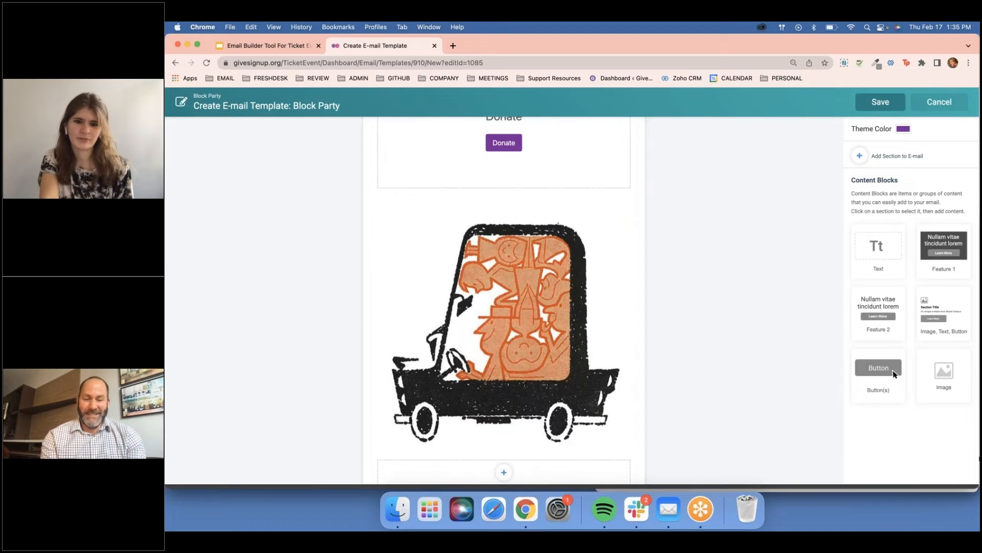
scroll(471, 326, "down", 2)
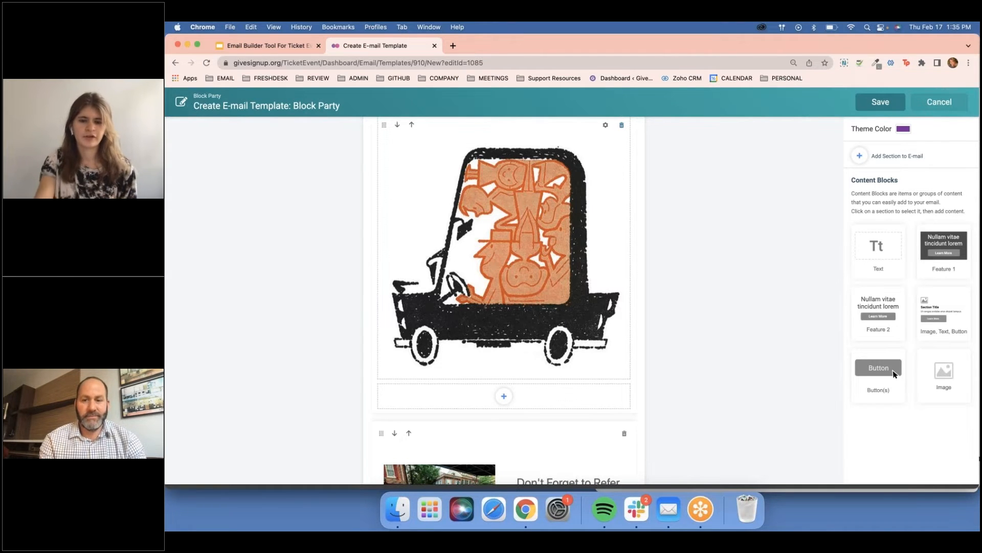
- Move the Donate section up to the start of the e-mail, directly below the Block Party logo header
scroll(391, 314, "up", 3)
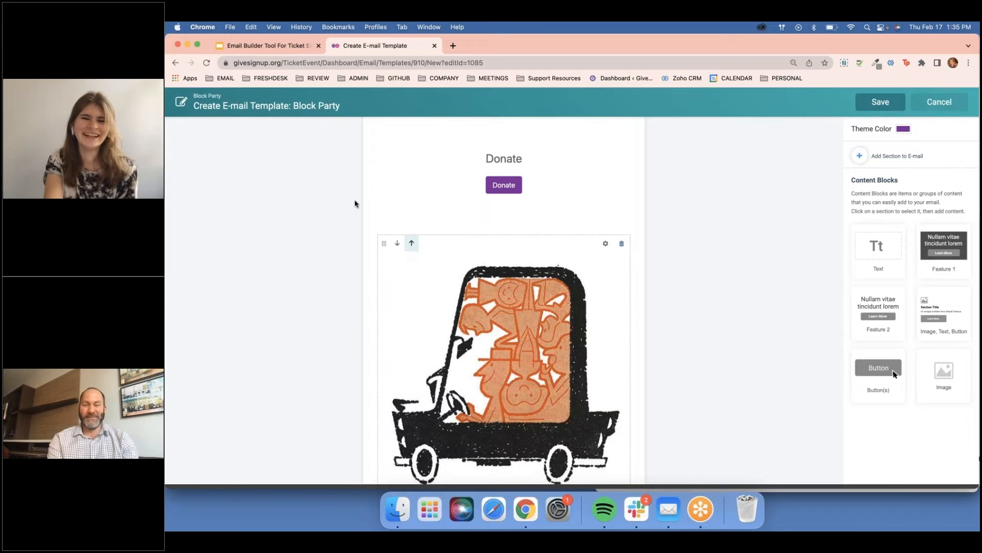
scroll(358, 207, "up", 3)
scroll(407, 257, "up", 5)
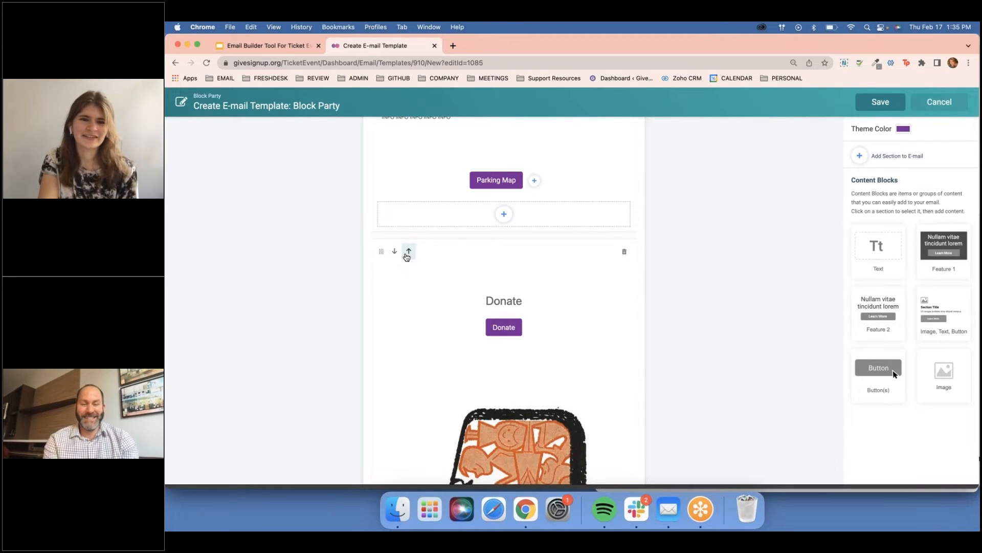
scroll(408, 257, "down", 8)
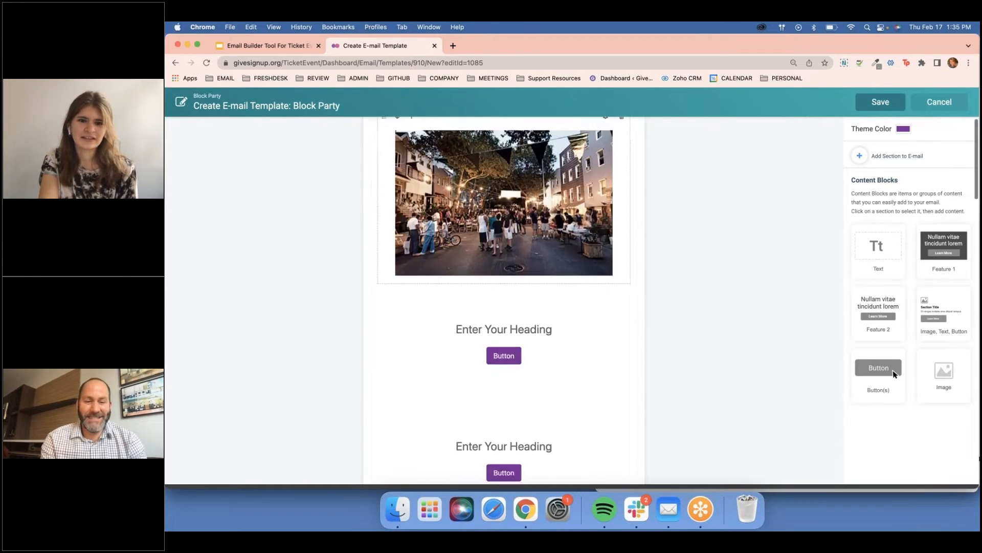
left_click(409, 261)
scroll(445, 274, "down", 5)
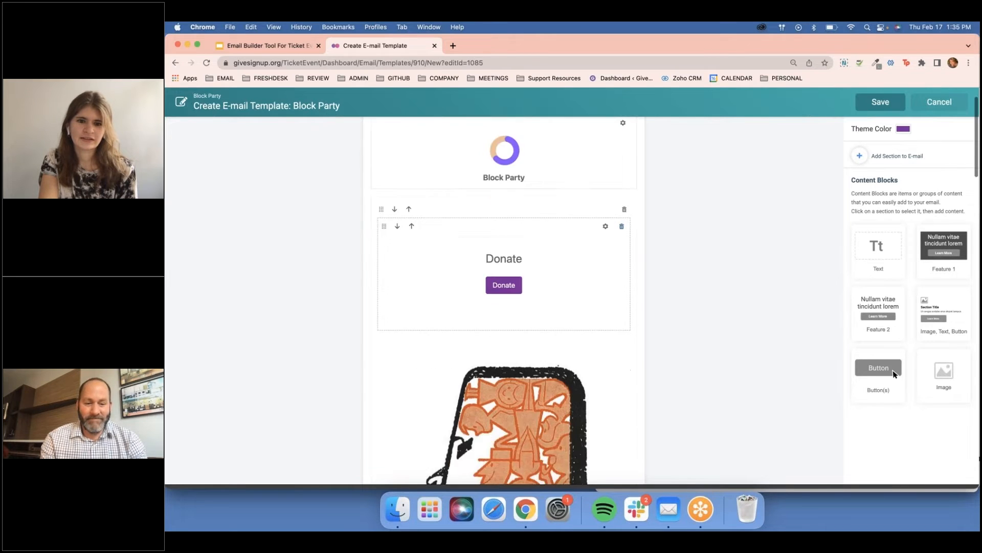
- Delete the Donate section and try to save the template as Block Party Event Update Email
scroll(444, 274, "up", 3)
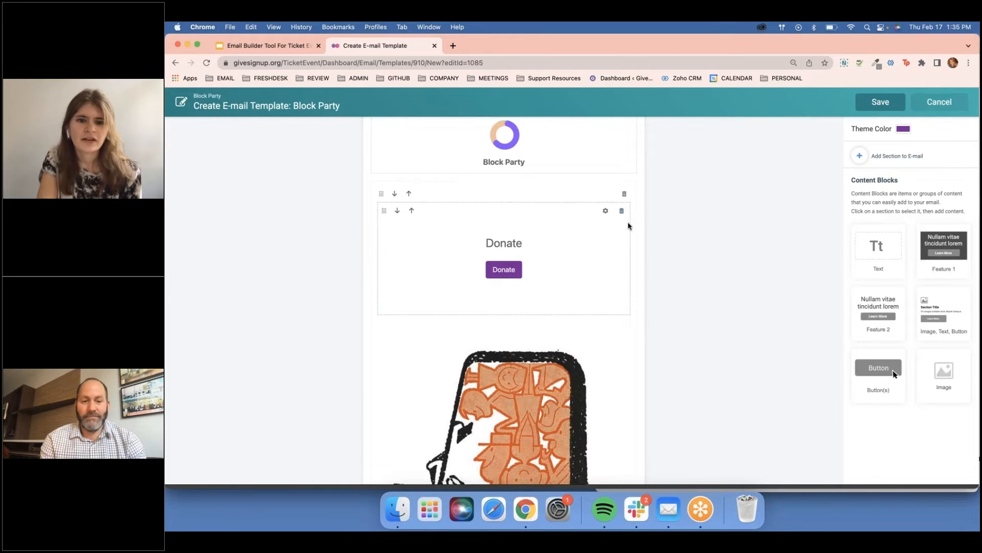
left_click(624, 193)
left_click(879, 101)
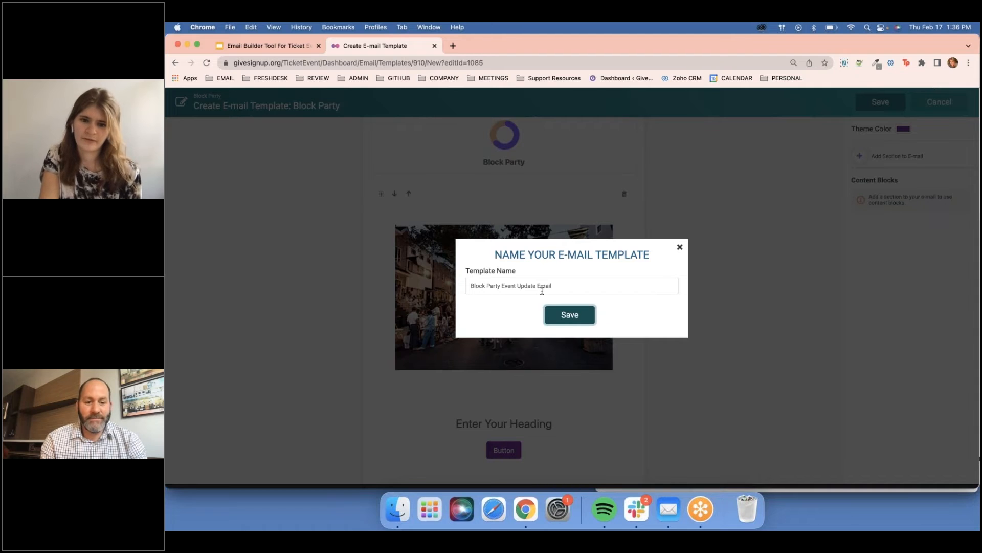
left_click(571, 315)
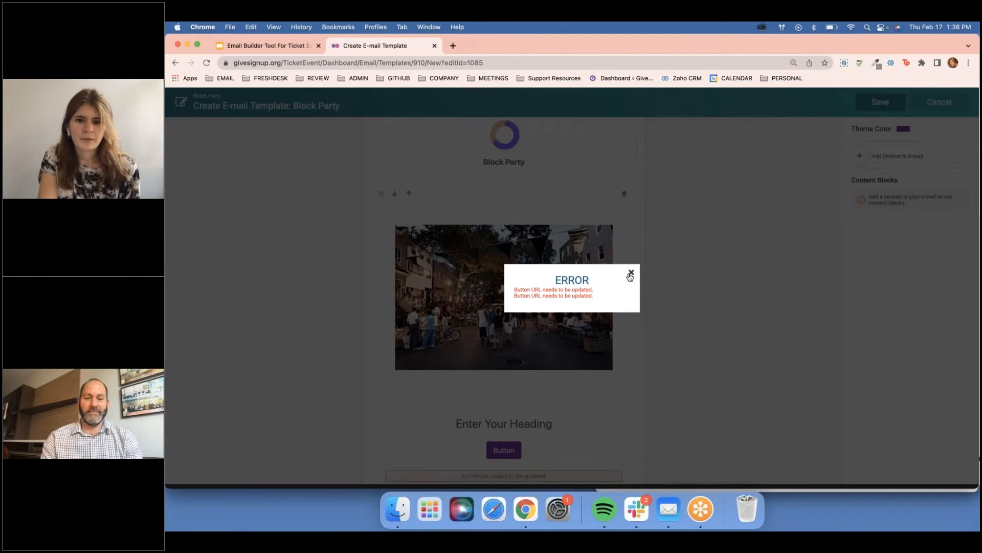
left_click(631, 274)
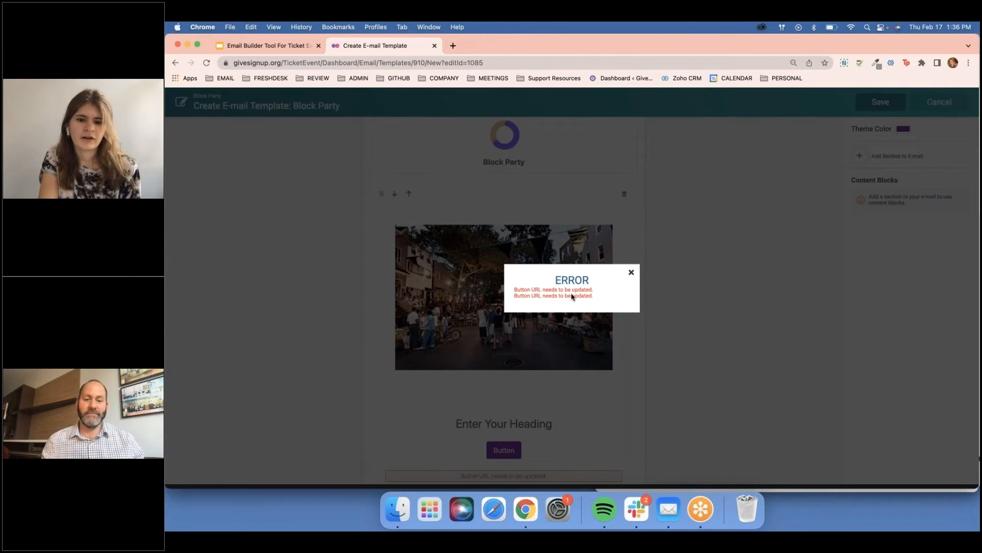
- Delete both placeholder Enter Your Heading blocks below the street photo
scroll(531, 327, "down", 3)
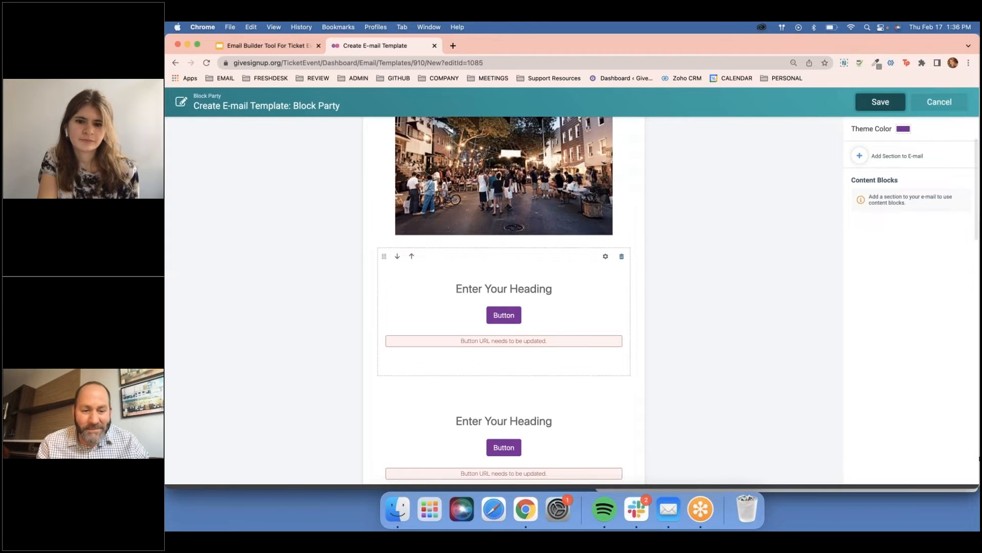
left_click(606, 256)
left_click(681, 214)
scroll(505, 336, "down", 3)
scroll(505, 335, "up", 1)
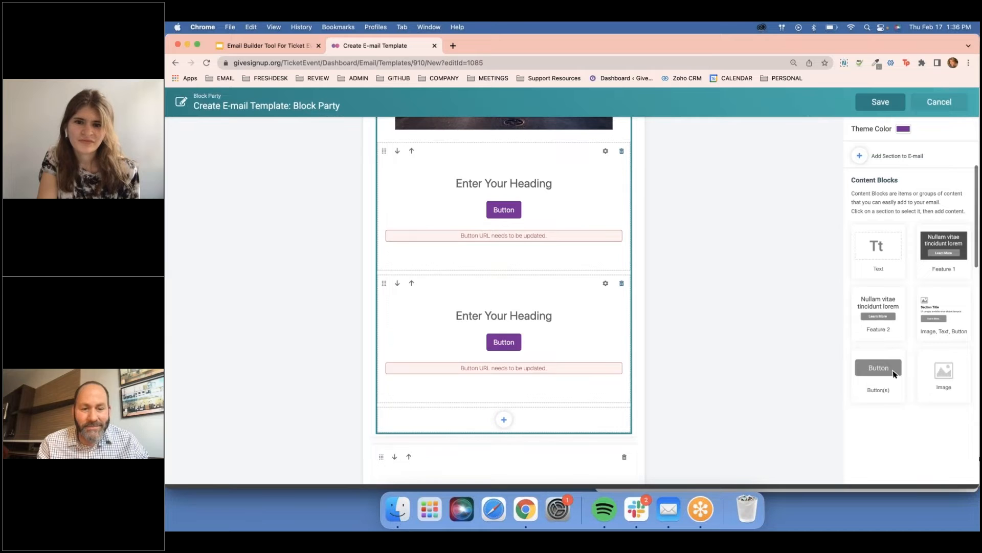
scroll(504, 256, "up", 2)
left_click(621, 198)
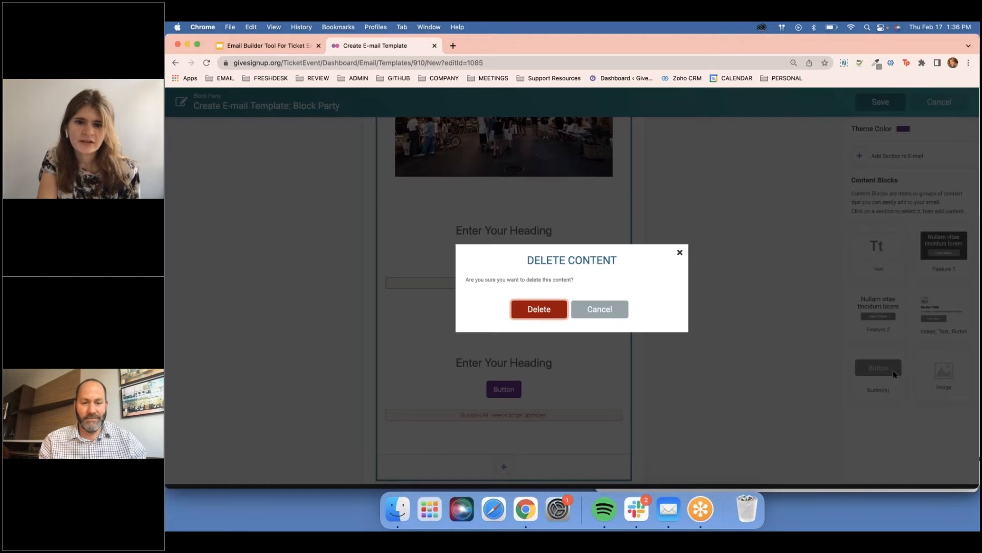
left_click(539, 309)
left_click(621, 202)
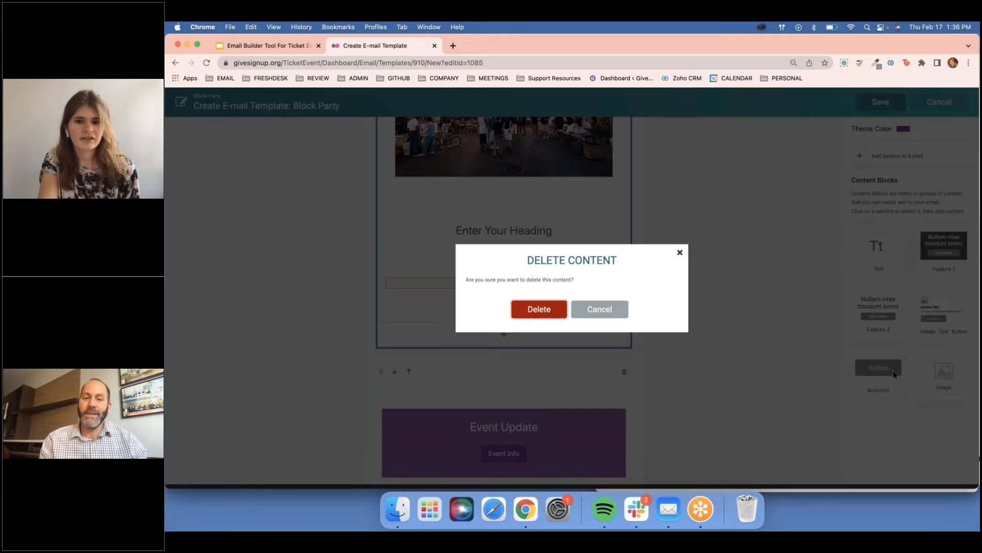
left_click(530, 313)
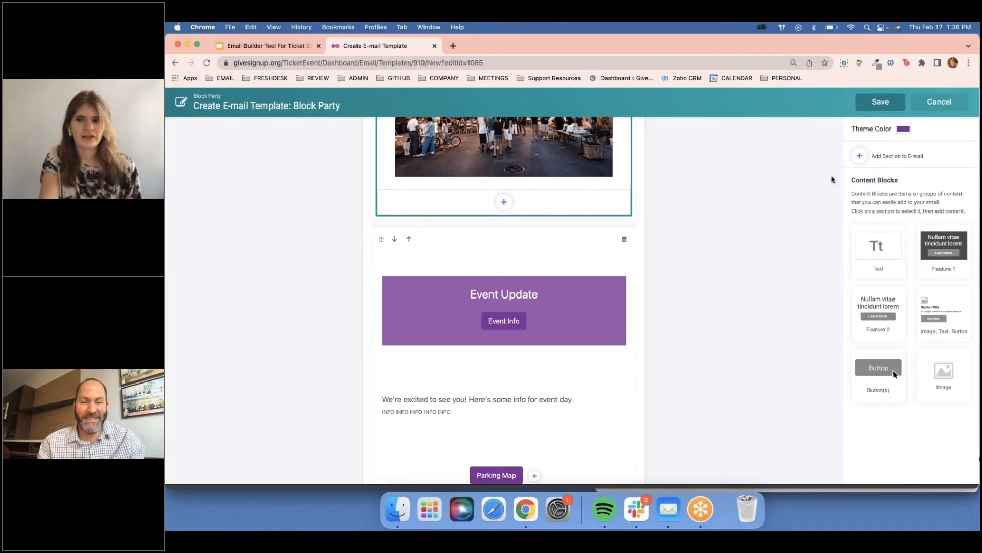
- Save the template under the name Block Party Event Update Email and open the Send E-mail page
left_click(569, 316)
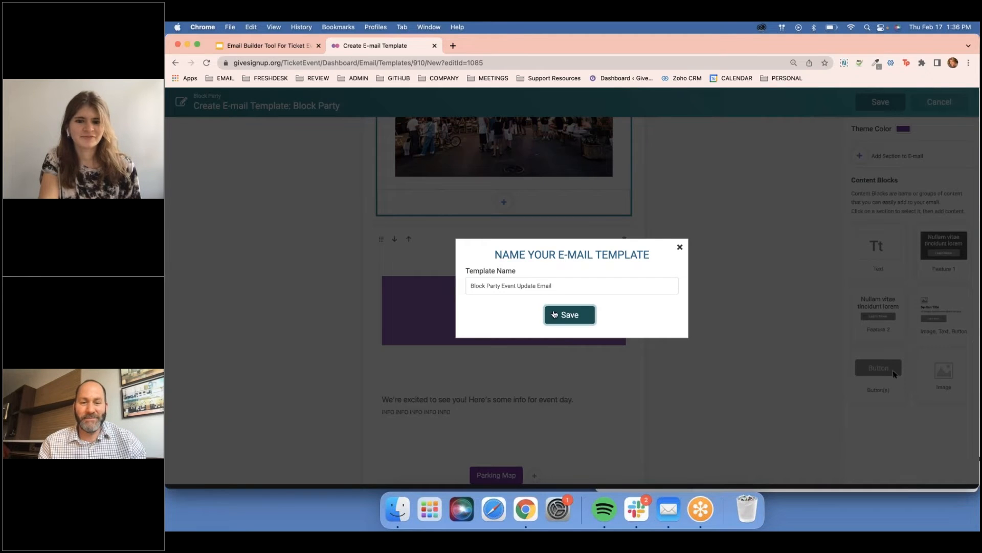
left_click(555, 315)
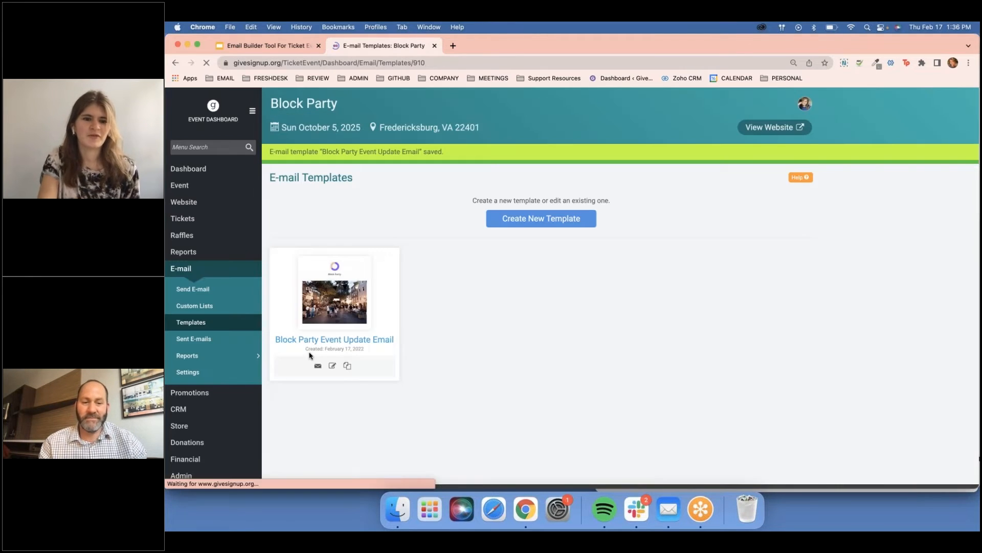
left_click(192, 290)
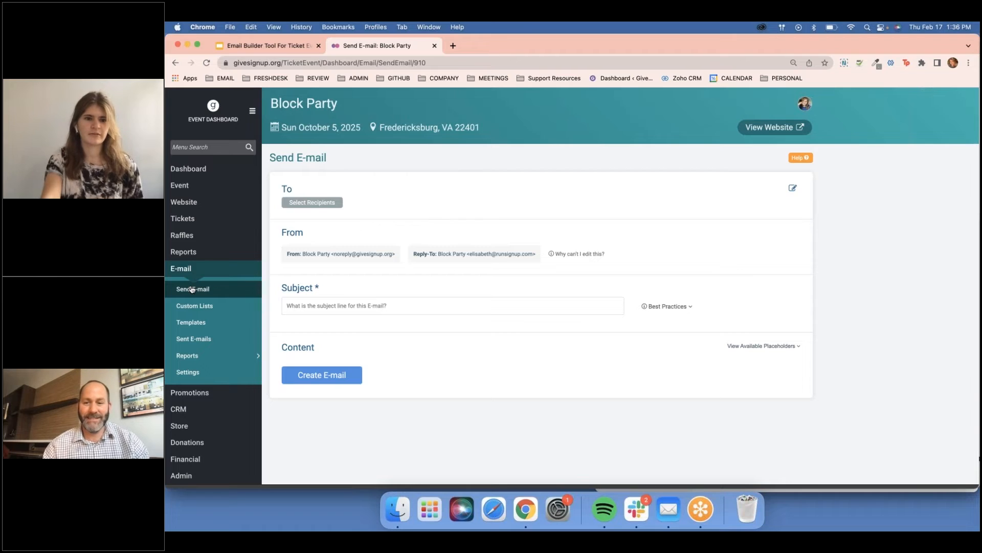
- Include All Ticket Purchasers as the e-mail's recipients and save the selection
left_click(296, 207)
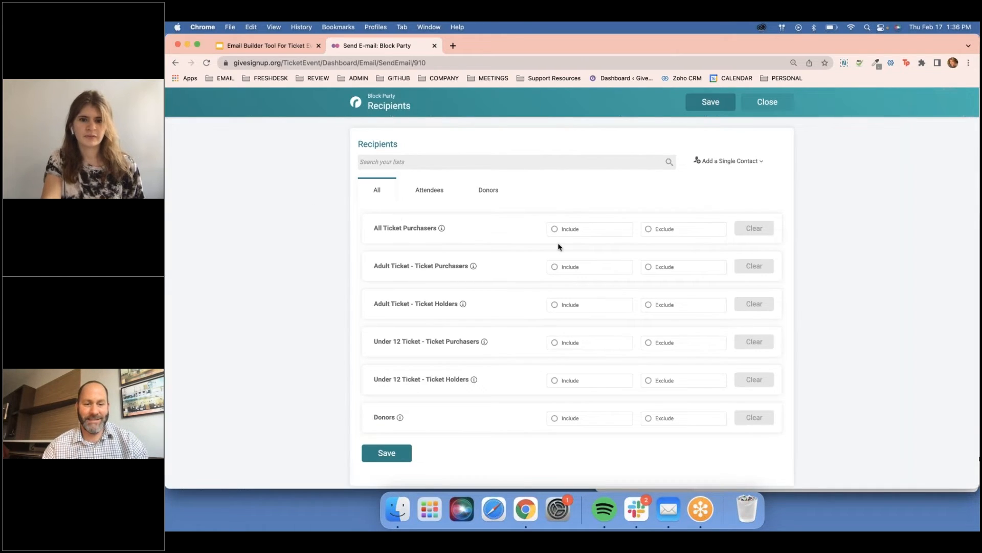
left_click(566, 227)
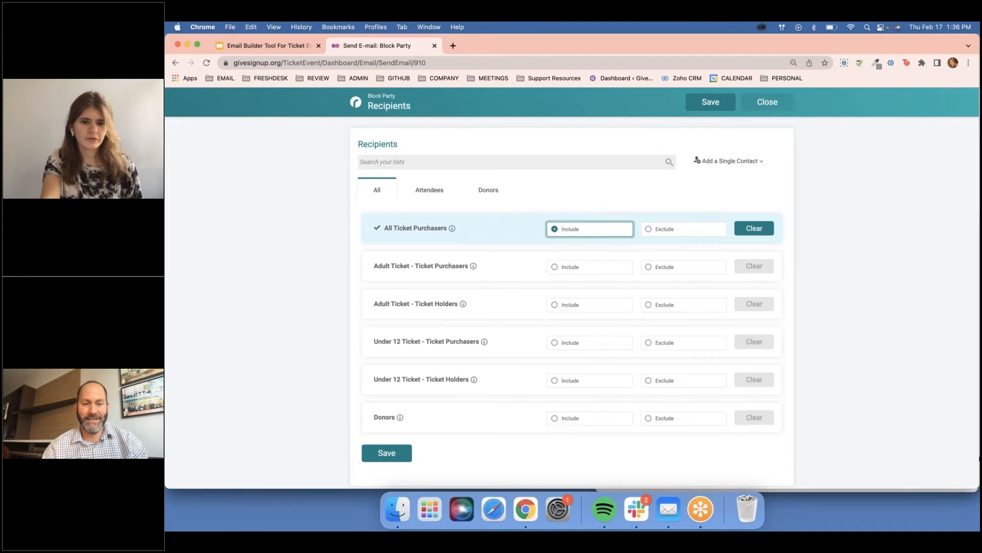
left_click(384, 452)
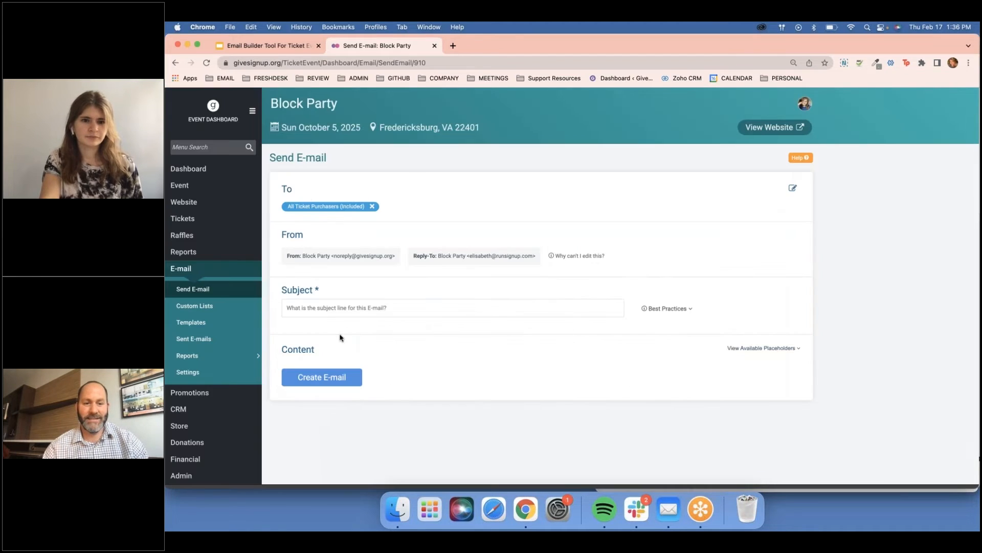
- Enter Event Update as the subject line of the e-mail
left_click(307, 308)
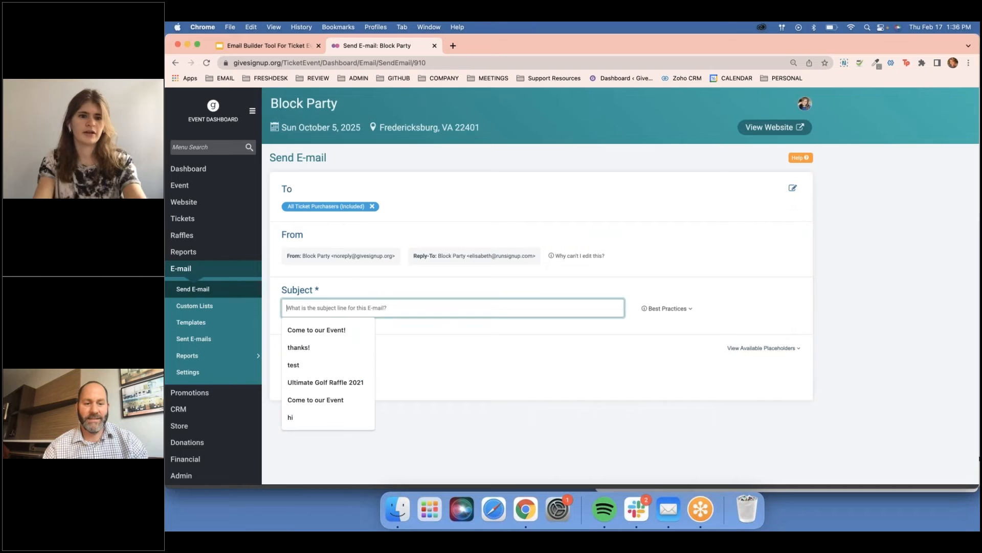
type("Event Update")
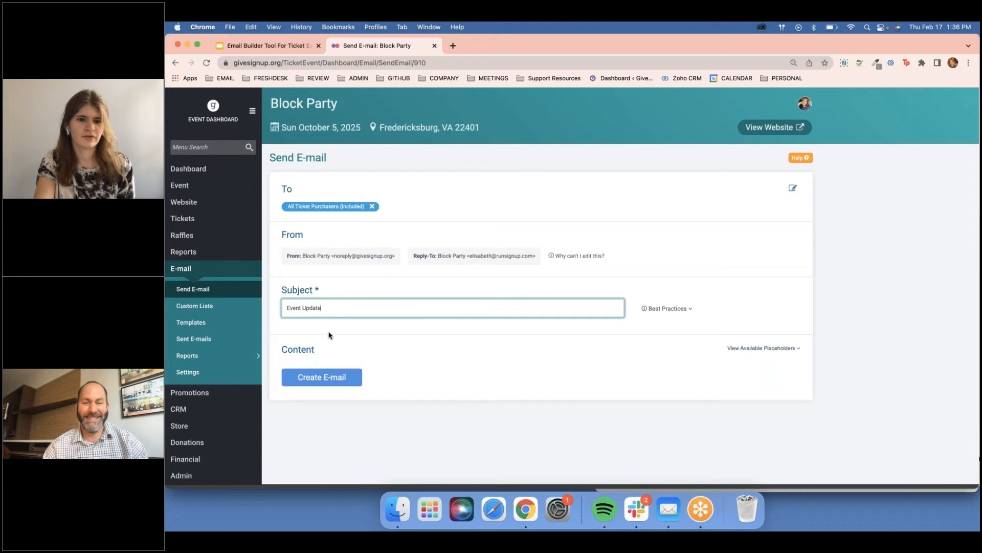
left_click(357, 346)
- Create the e-mail content from the saved template Block Party Event Update Email
left_click(332, 377)
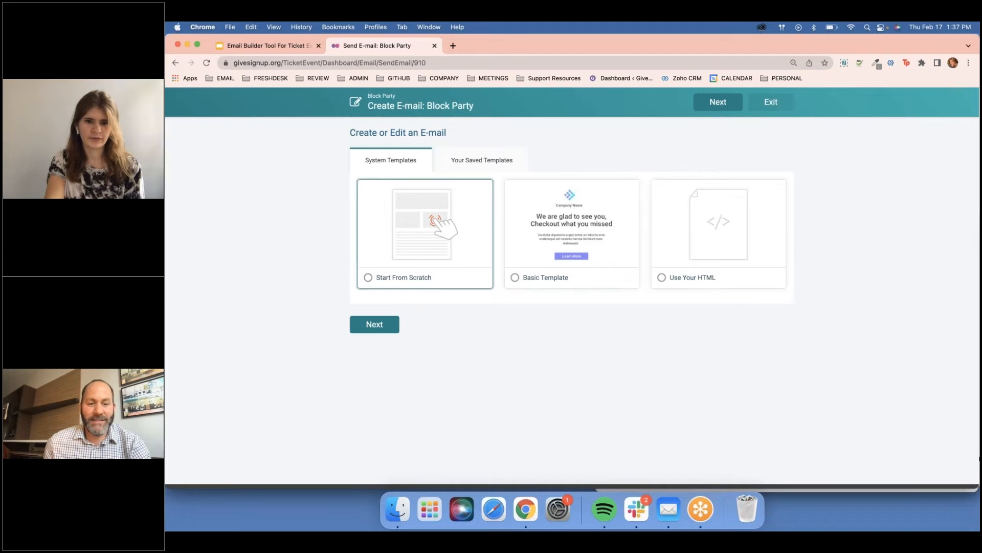
left_click(482, 160)
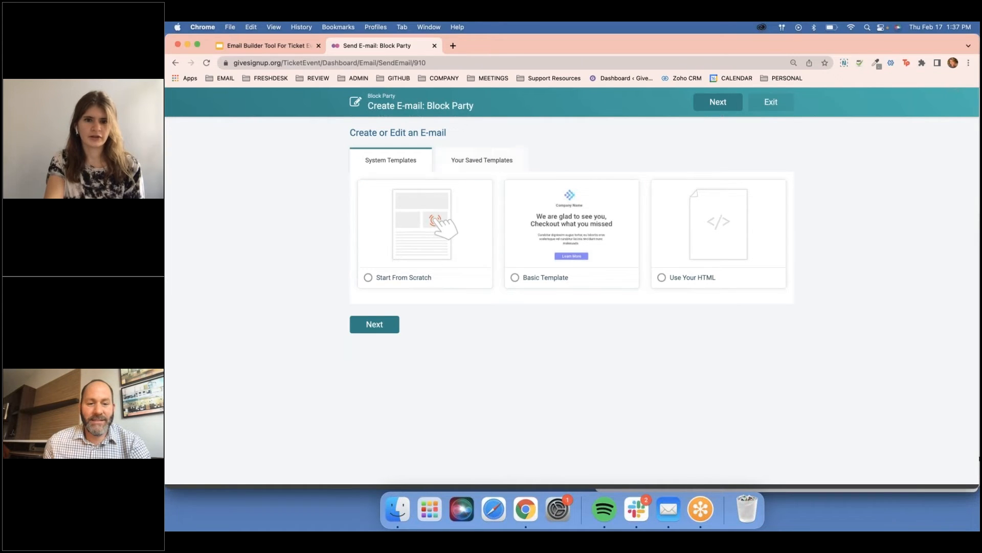
left_click(423, 276)
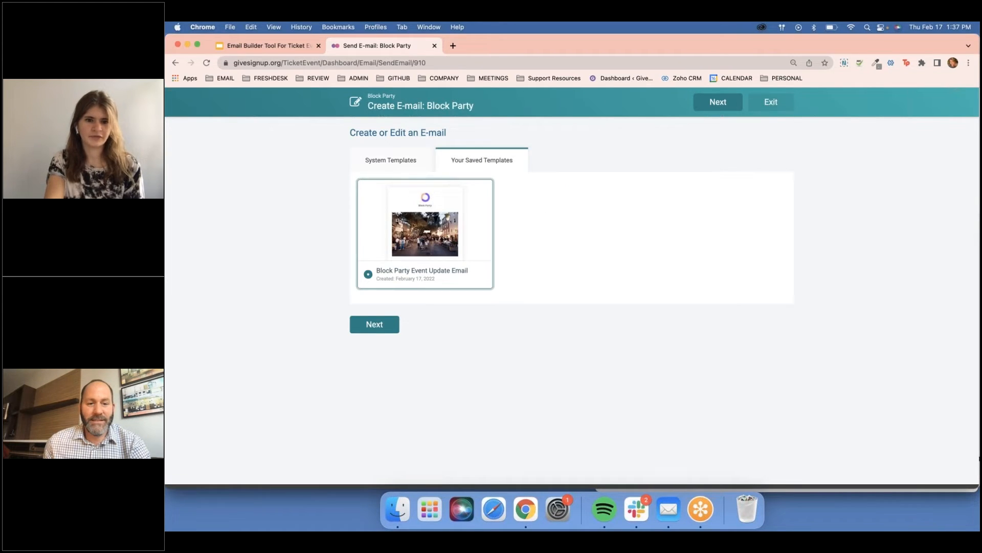
left_click(372, 327)
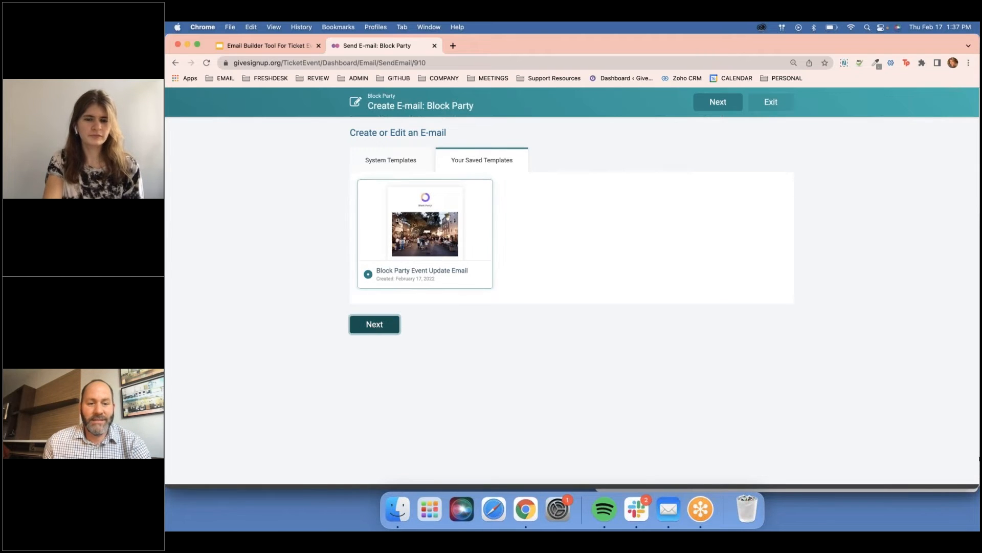
- Change the heading of the purple feature block below the street photo to Block Party Update
scroll(560, 323, "down", 2)
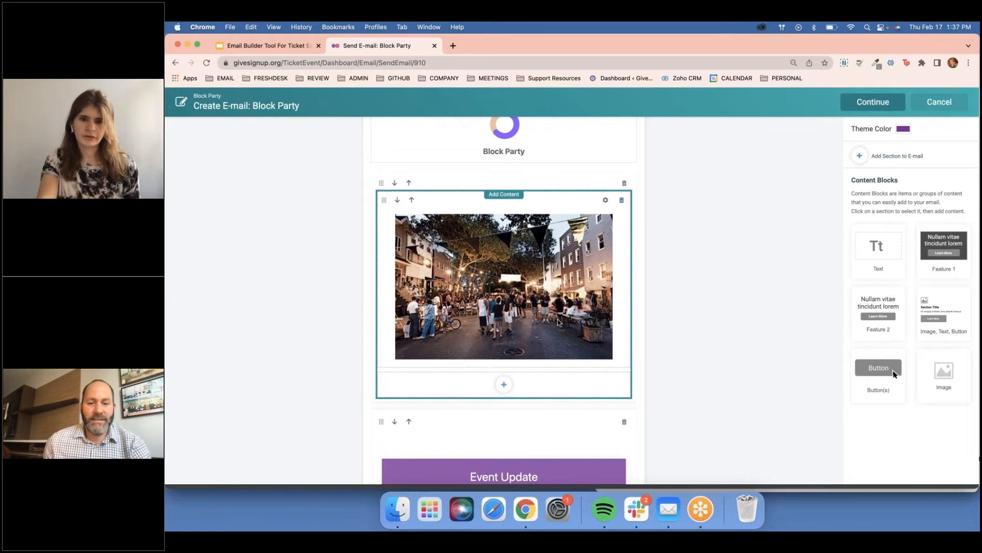
scroll(559, 322, "down", 5)
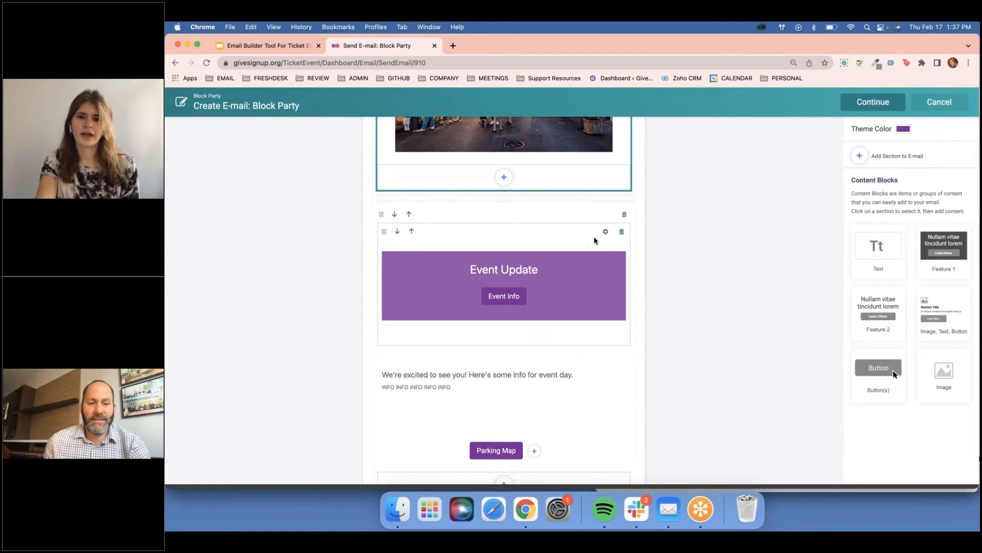
left_click(605, 232)
triple_click(525, 253)
type("Block Party Up")
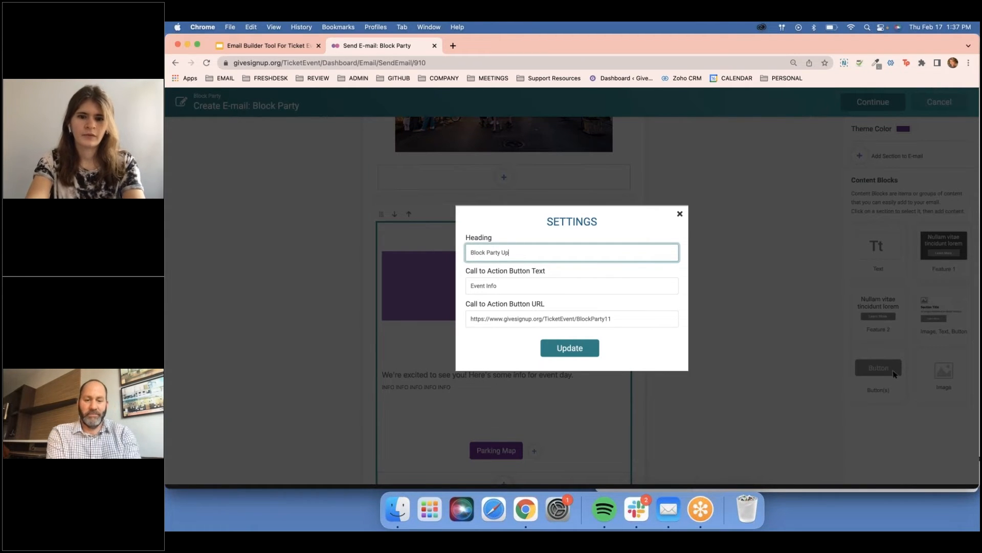
type("date")
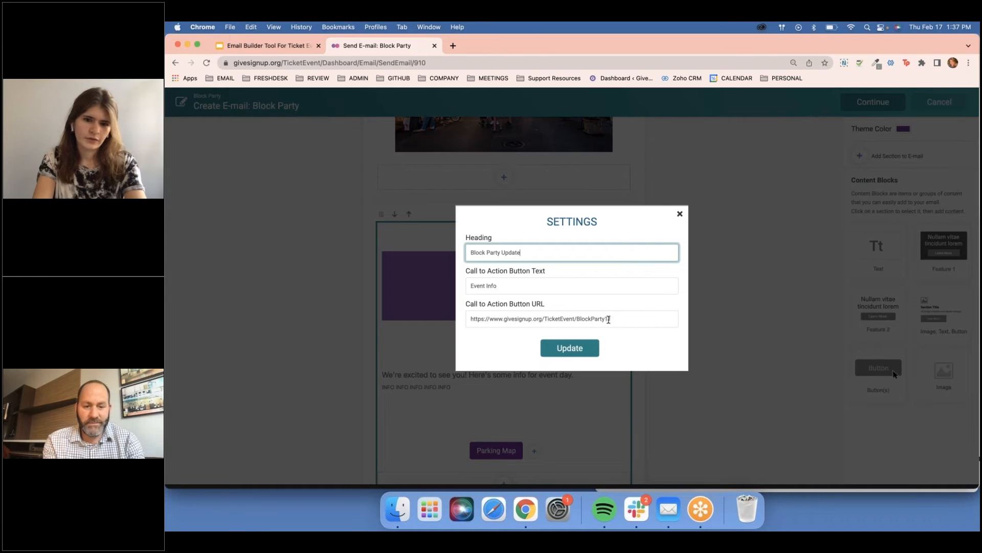
left_click(571, 349)
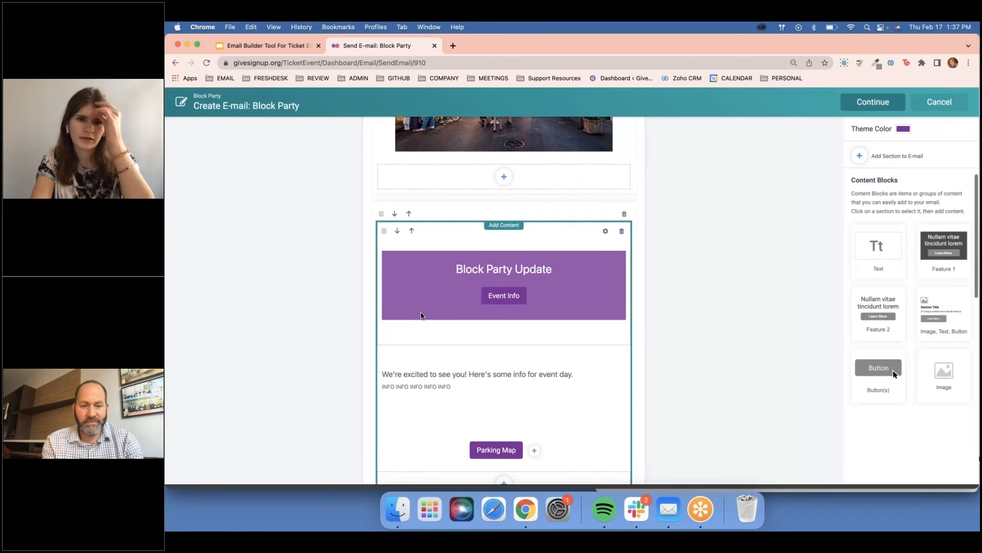
- Replace the INFO placeholder line in the text block with "Check in at the gate up to 30 minutes before the event start."
scroll(421, 315, "up", 2)
scroll(427, 314, "down", 5)
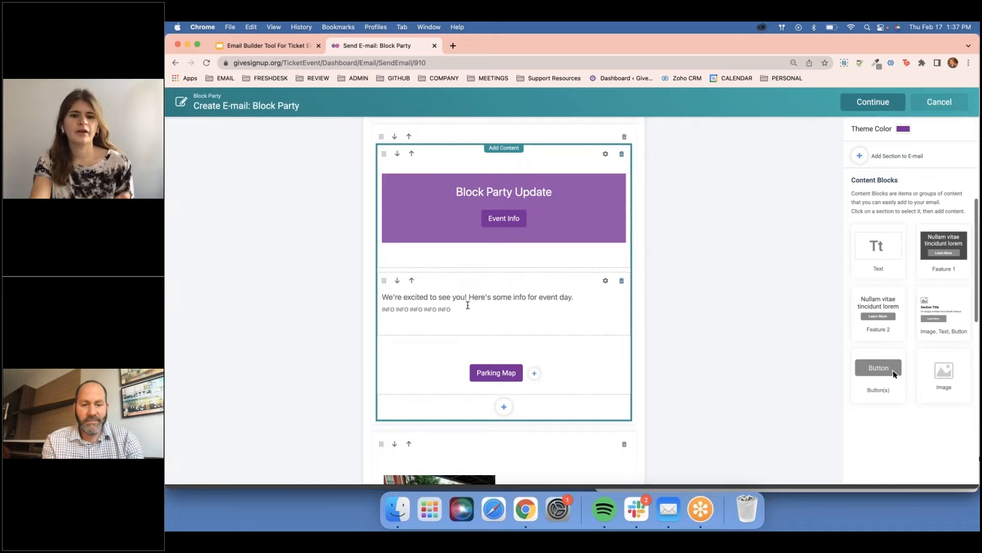
left_click_drag(459, 310, 340, 313)
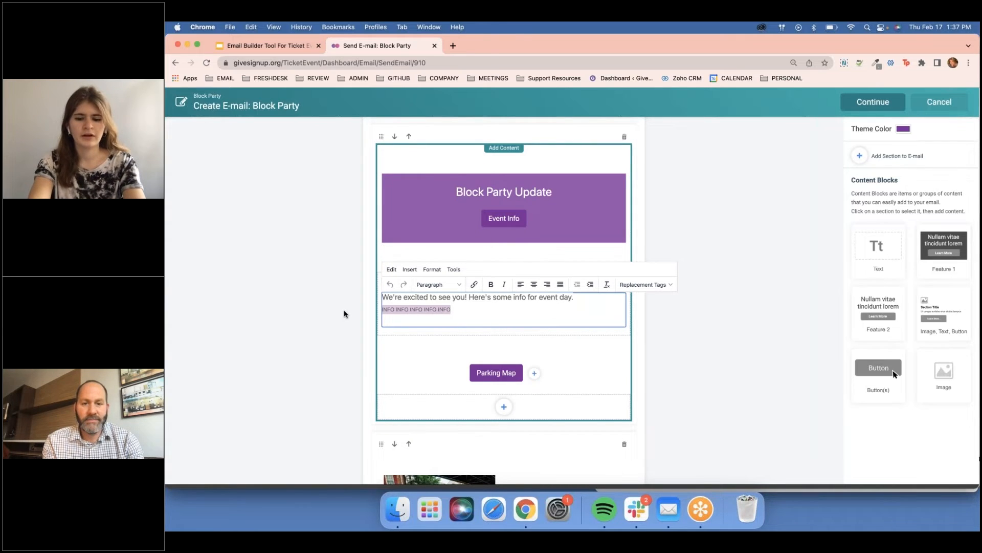
type("Check in")
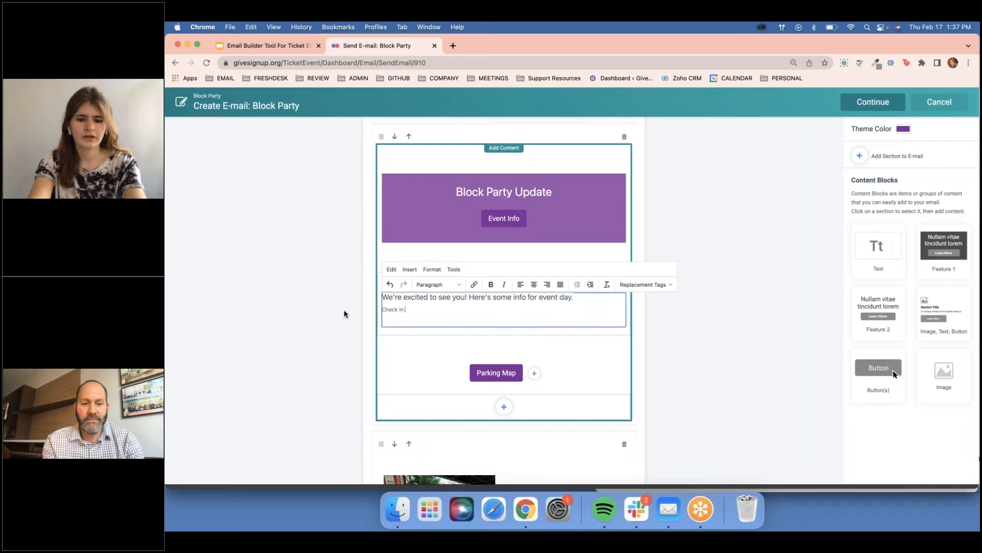
type(" at the gate")
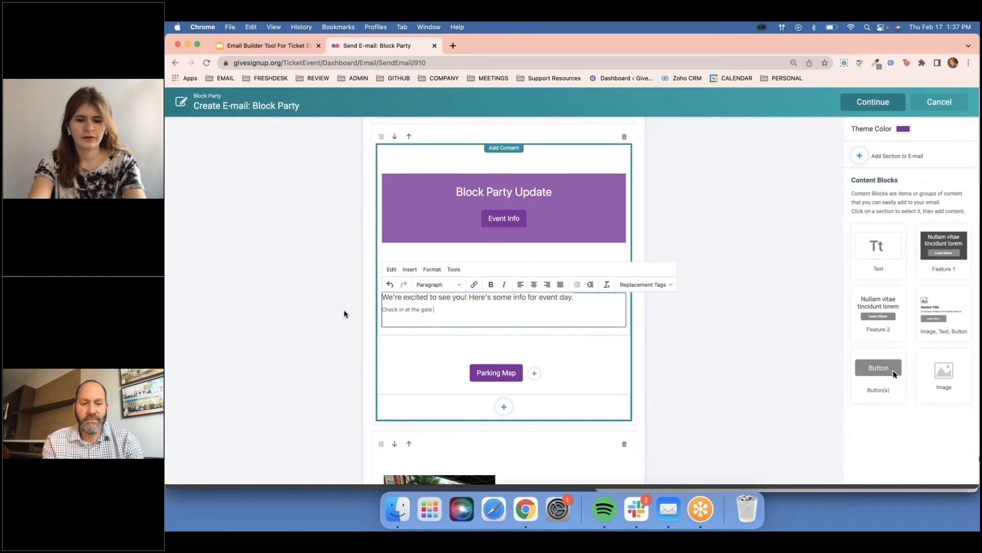
type(" up to 30 minutes before the eve")
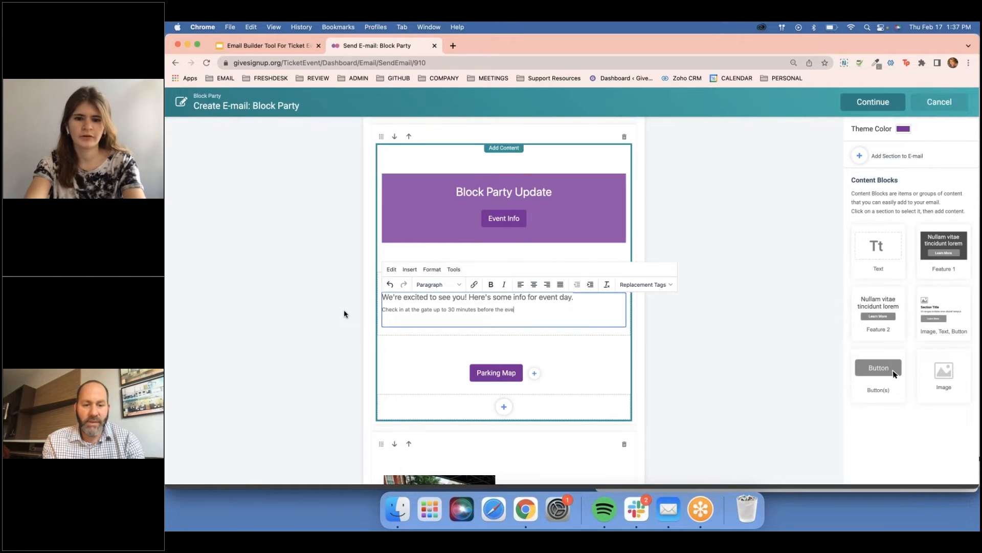
type("nt start")
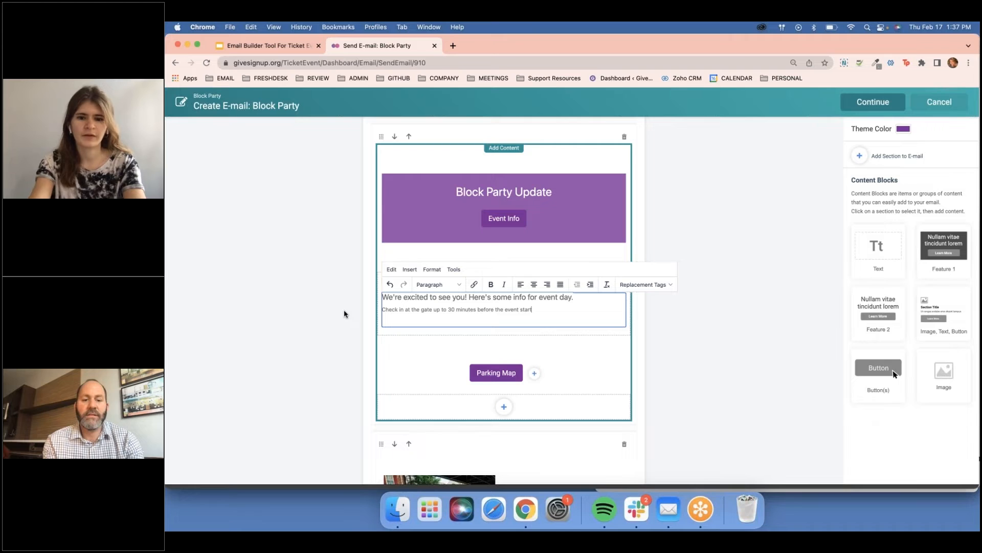
type(".")
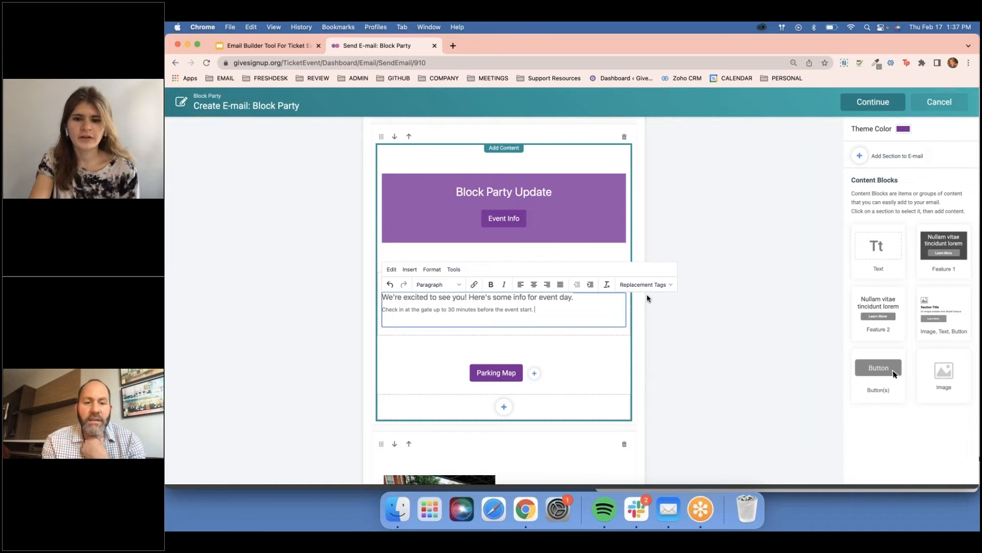
- Add the line "Use the QR code." below the check-in sentence, leaving a blank line between them
key("Return")
key("Return")
type("Use the QR c")
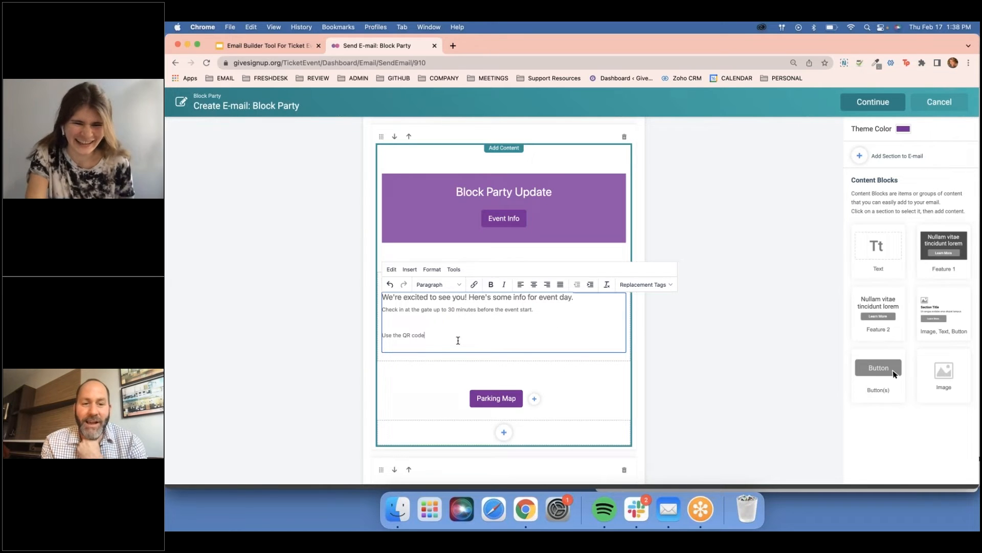
type("ode")
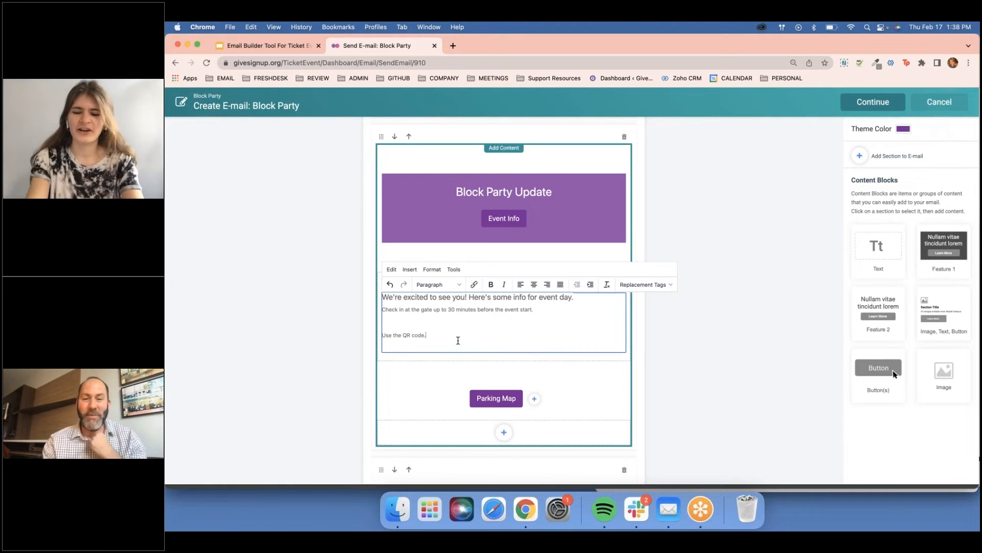
type(".")
- Add a new paragraph below the QR code line reading "You can park in front of my apartment building. Goodluck"
key("Return")
type("You can park in front ")
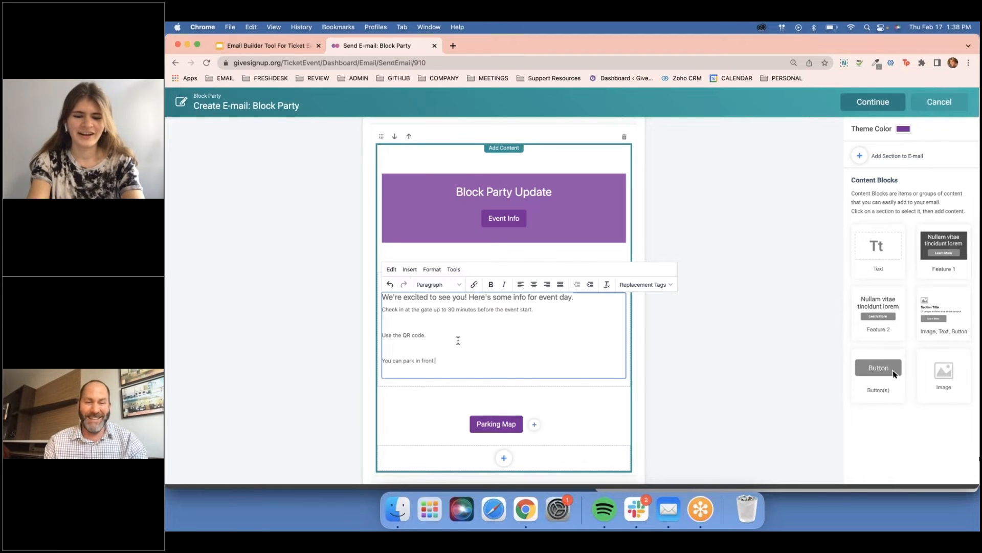
type("o m")
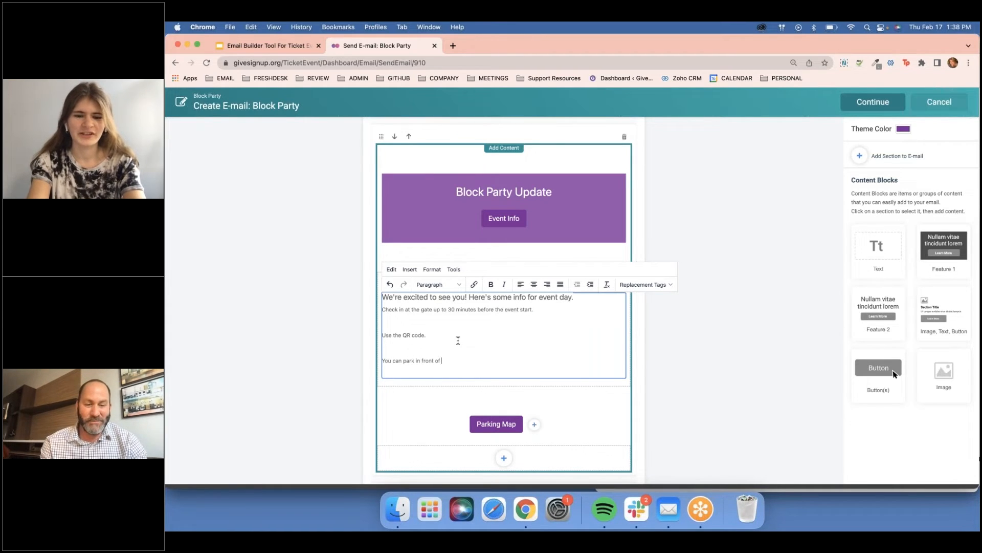
type("my apartment")
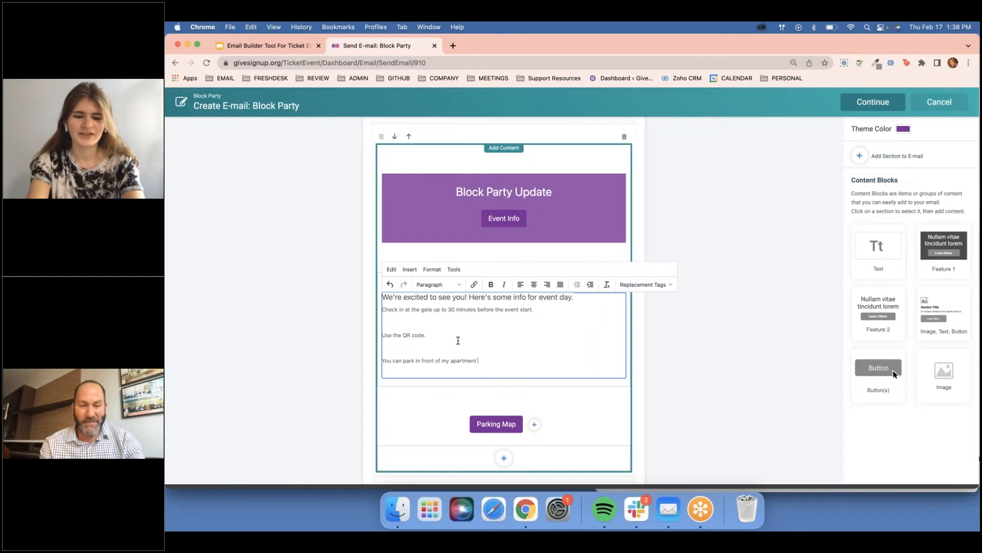
type(" building.")
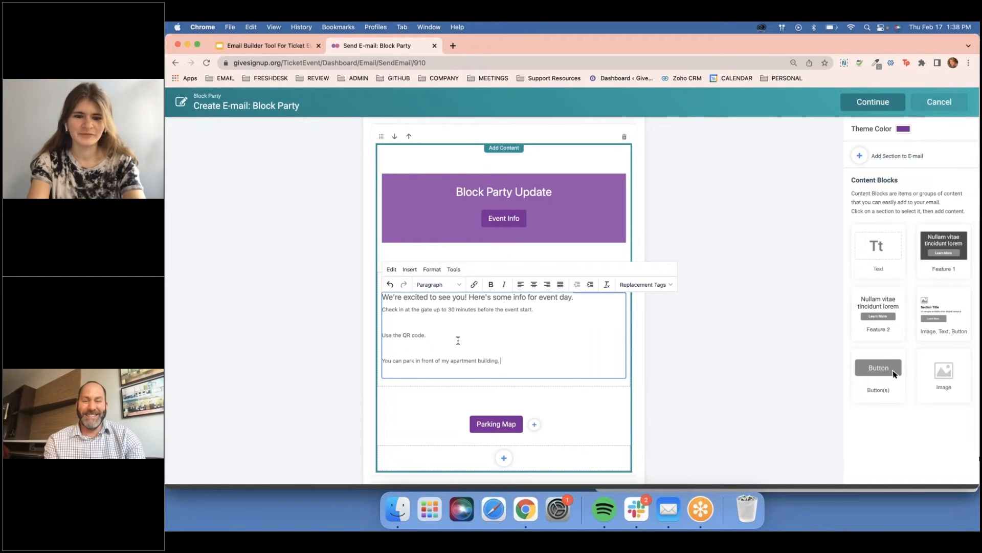
type(" Goodluck")
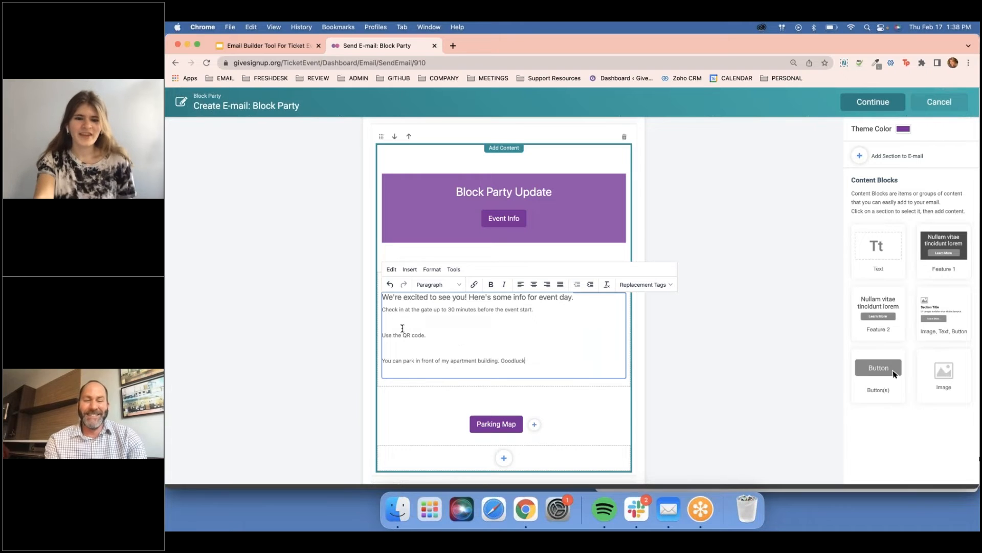
- Extend the QR code line to read "Use the QR code in your confirmation email."
left_click(441, 336)
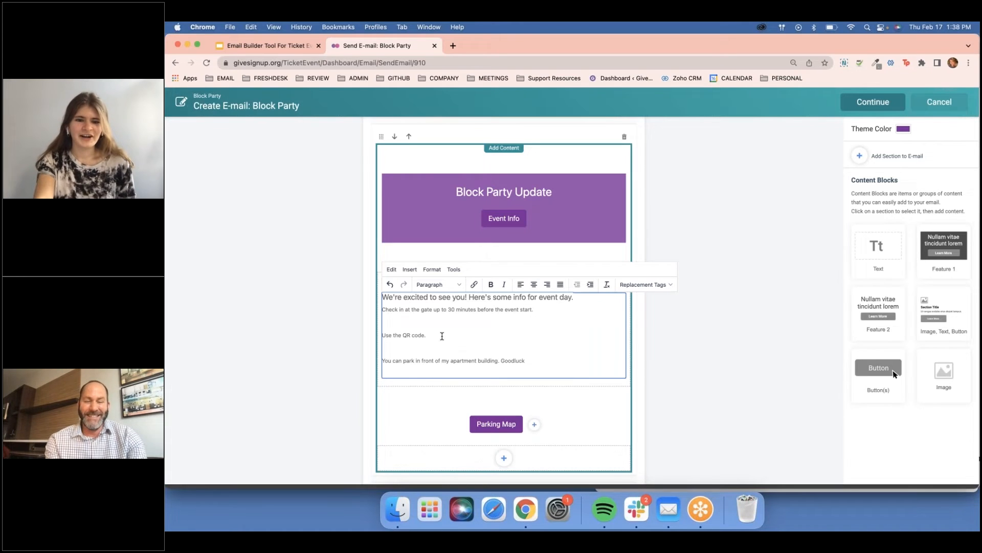
type("in your comf")
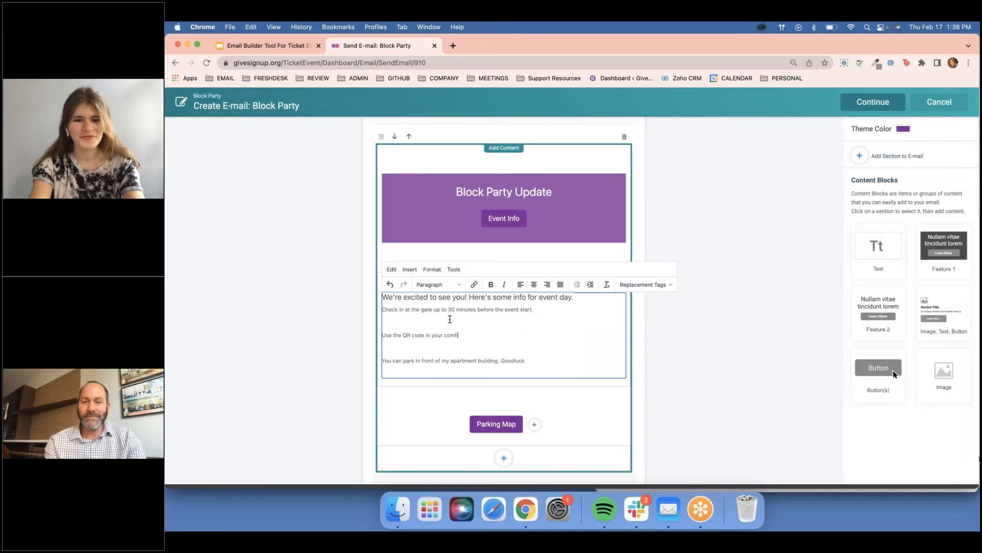
key("BackSpace")
key("BackSpace")
type("nfirma")
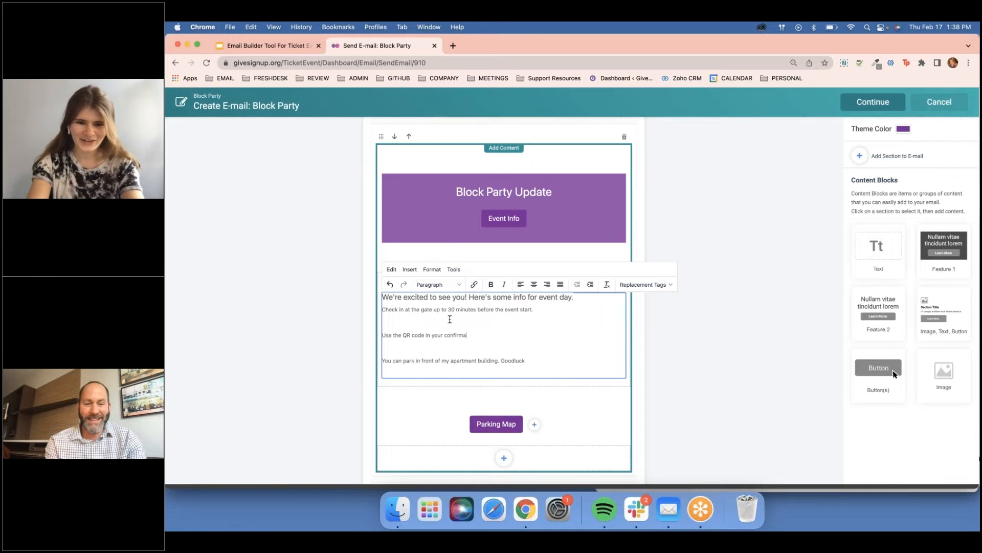
type("tion email.")
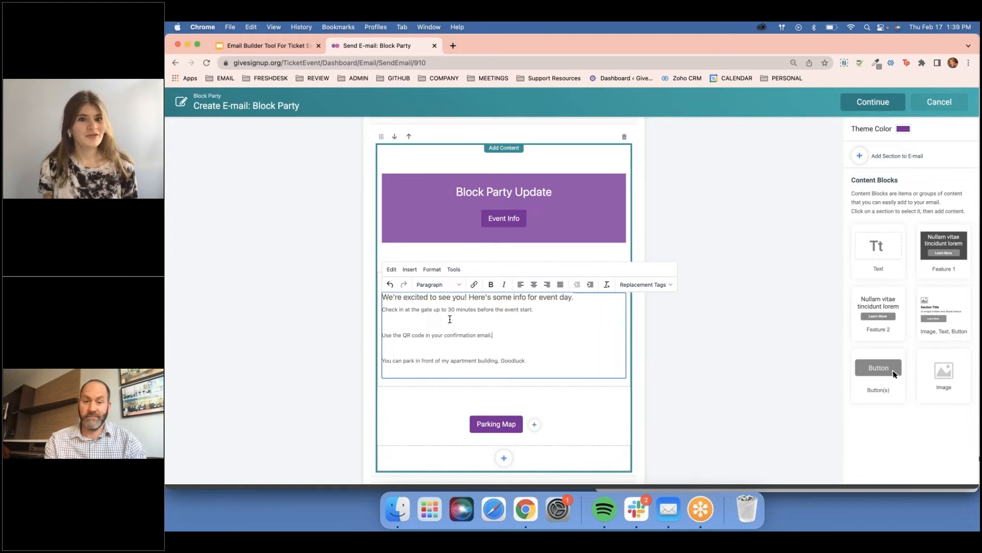
- Insert the TICKET_PURCHASE_QR_CODE replacement tag on a new line directly below the QR code sentence
key("Return")
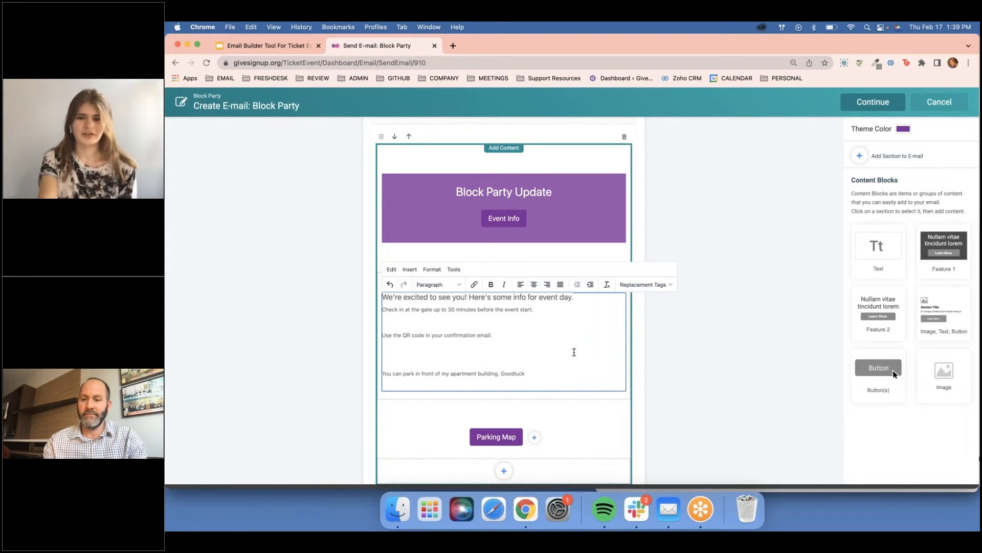
left_click(628, 287)
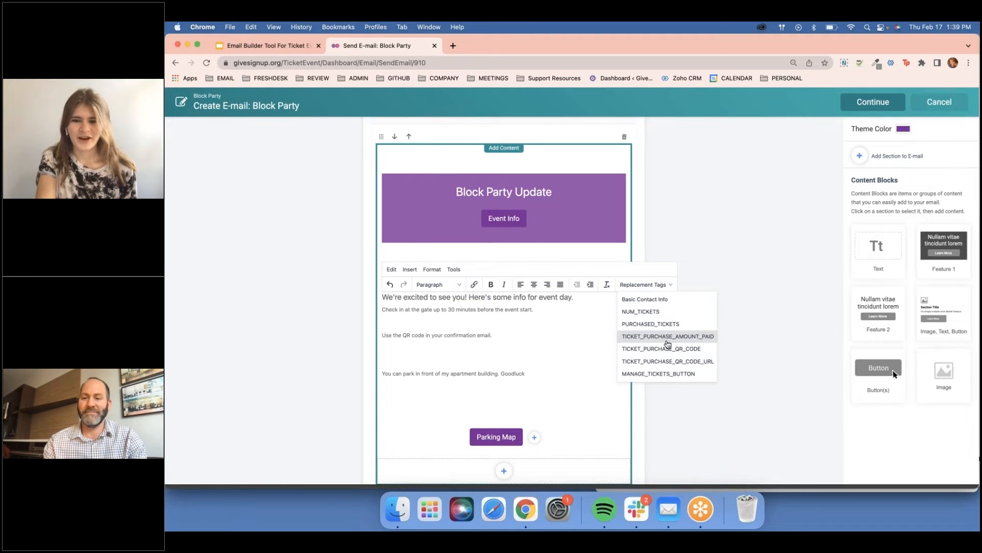
left_click(663, 349)
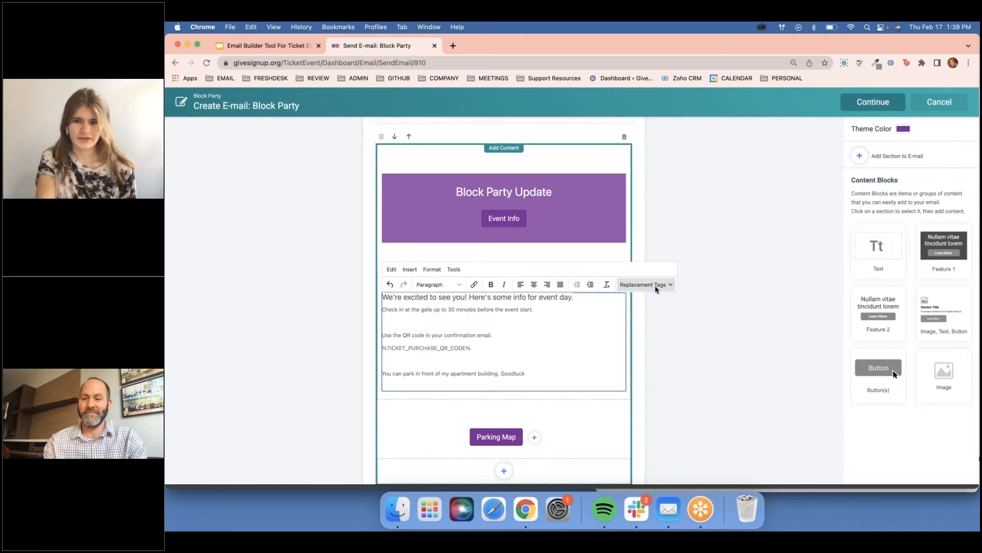
- Insert the MANAGE_TICKETS_BUTTON replacement tag on its own line directly below the TICKET_PURCHASE_QR_CODE tag
left_click(654, 286)
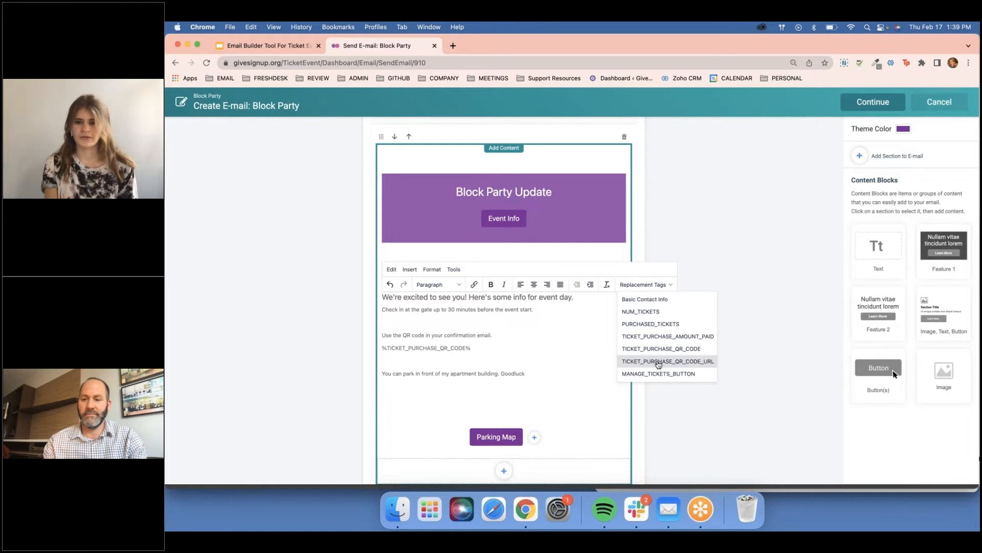
left_click_drag(659, 365, 651, 355)
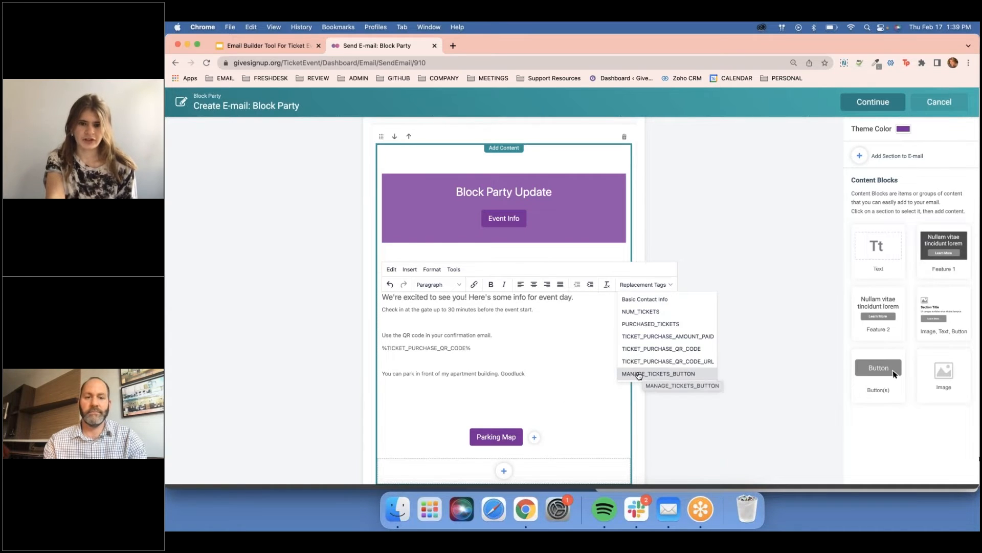
left_click(639, 374)
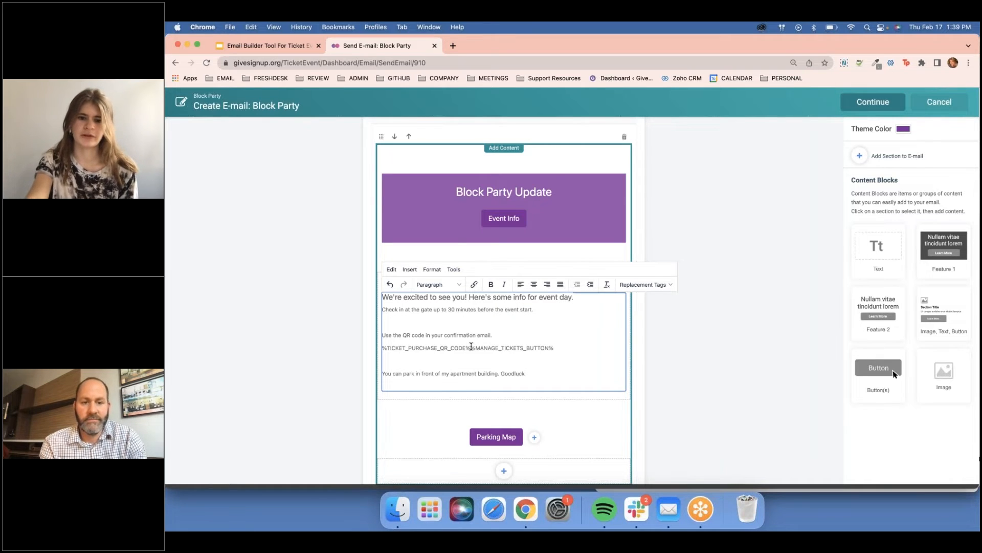
left_click(471, 347)
key("Return")
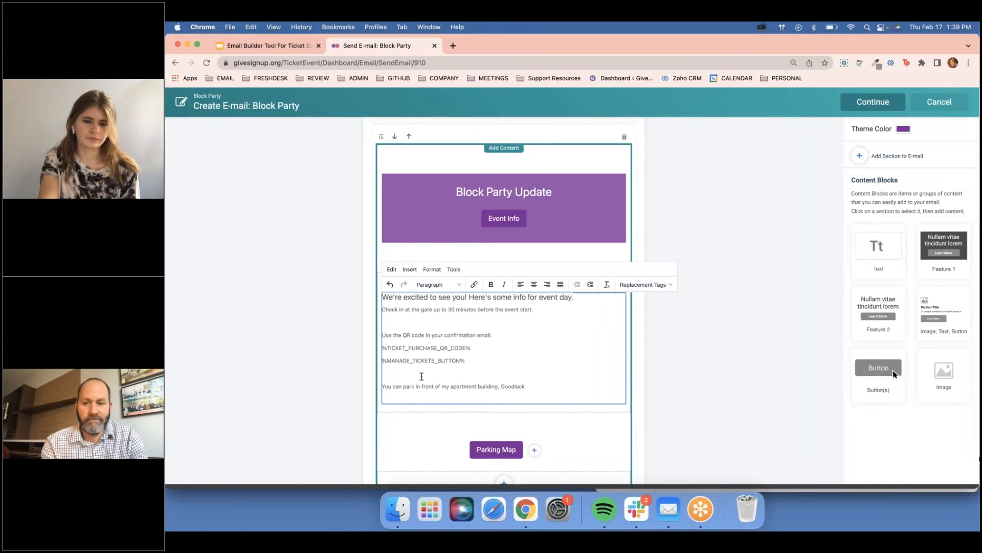
- Correct "Goodluck" to "Good luck" at the end of the parking sentence and finish editing the text block
scroll(422, 376, "down", 3)
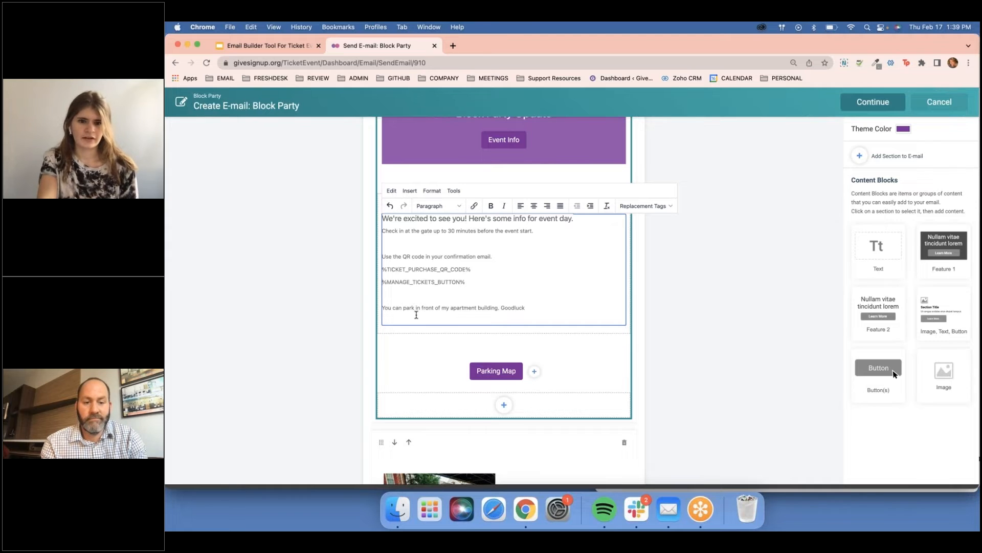
scroll(465, 213, "down", 3)
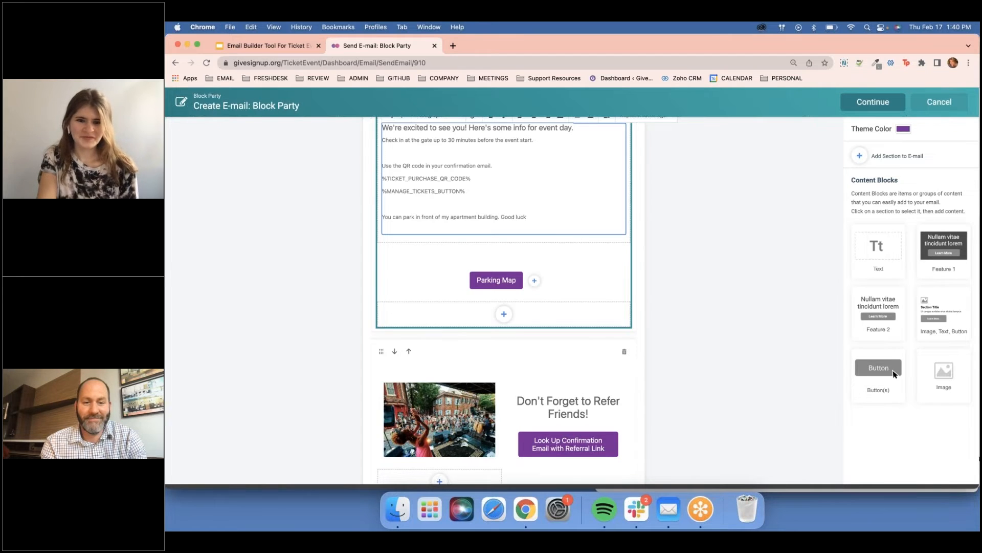
left_click(688, 286)
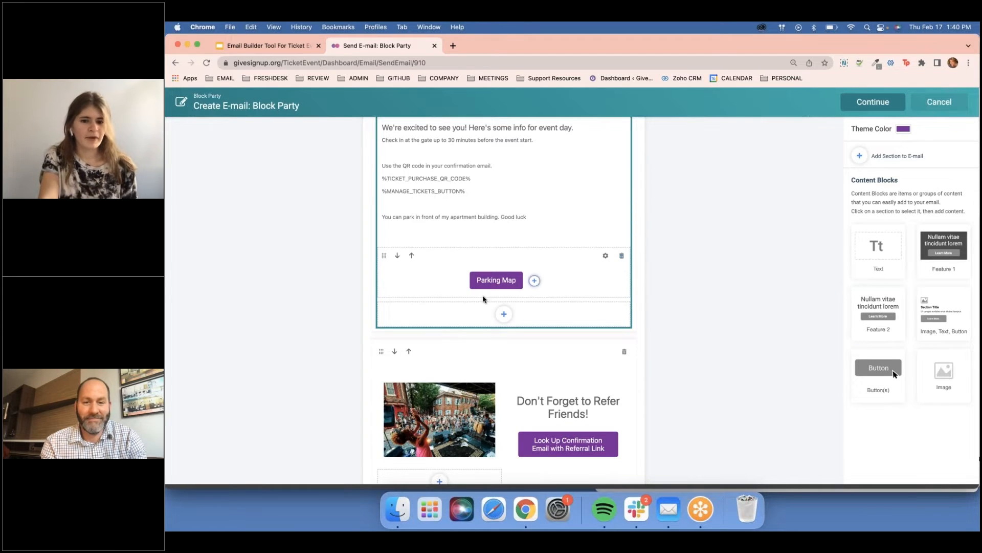
- Change the Additional Info block's heading to "Concert Lineup" and its call to action button text to "Lineup", keeping the existing URL
scroll(485, 300, "down", 3)
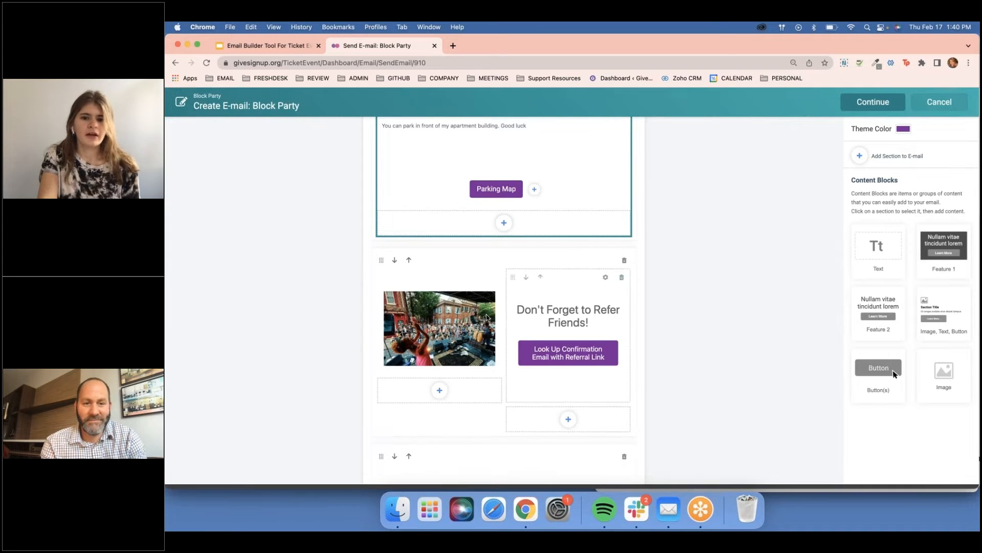
scroll(568, 307, "down", 3)
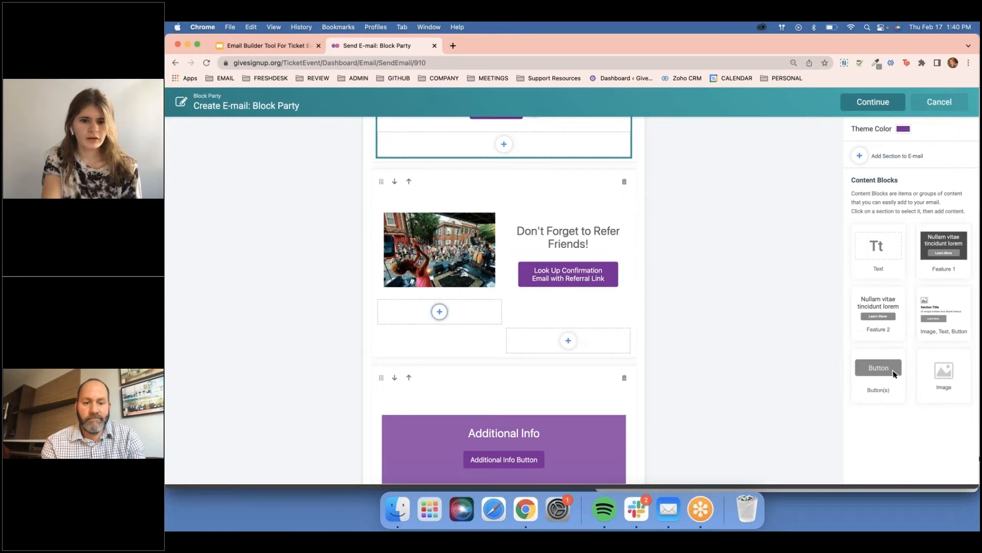
scroll(439, 312, "down", 5)
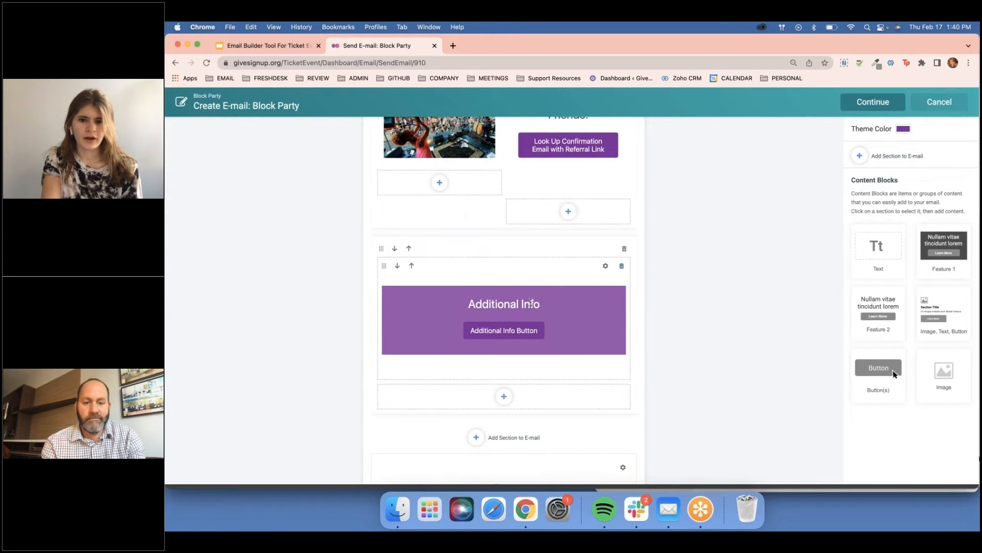
left_click(605, 265)
triple_click(519, 250)
type("Concert L")
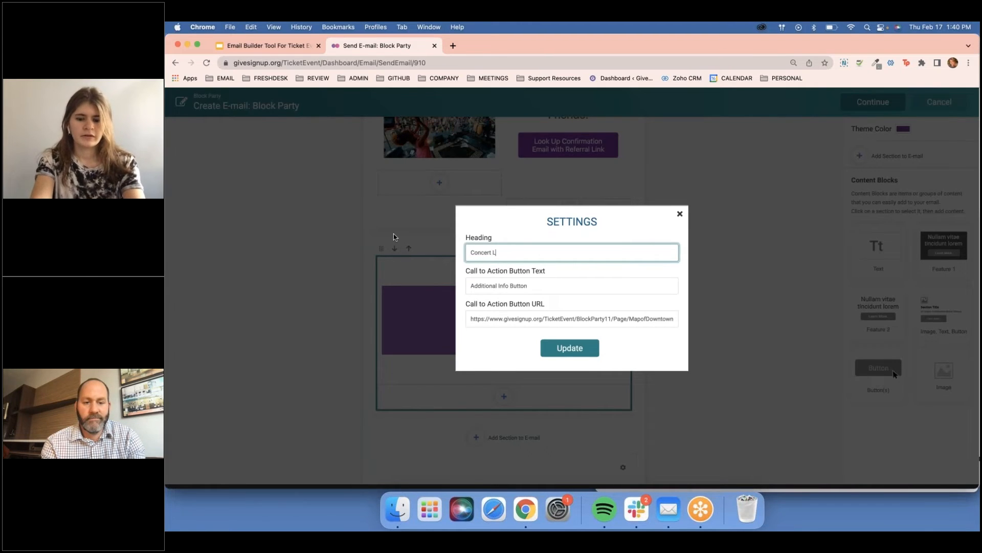
type("ineup")
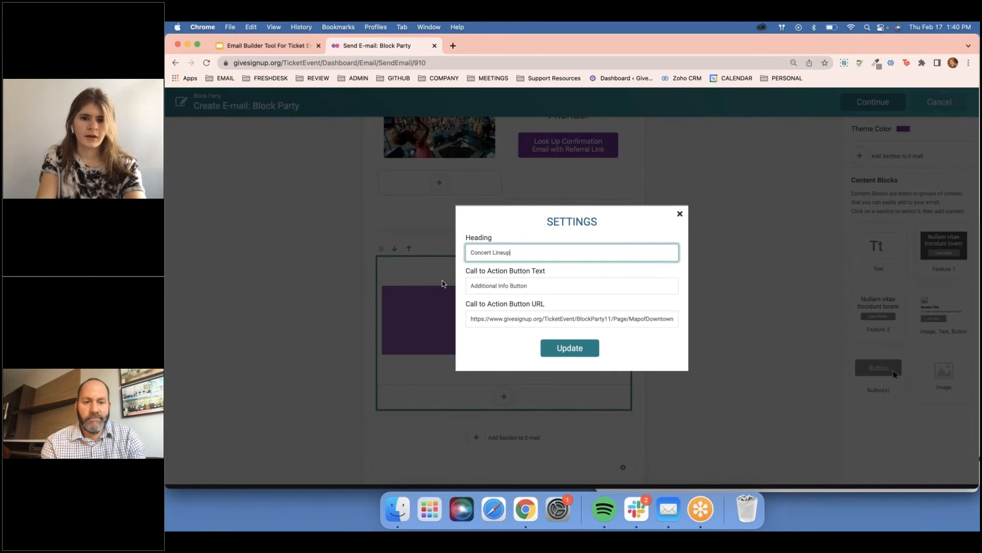
key("Tab")
type("Lineup")
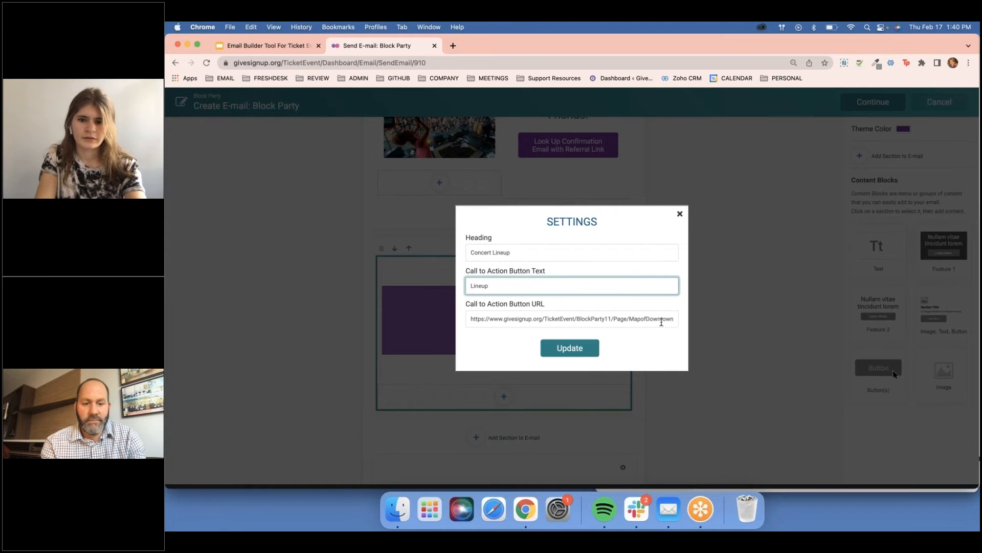
left_click(631, 319)
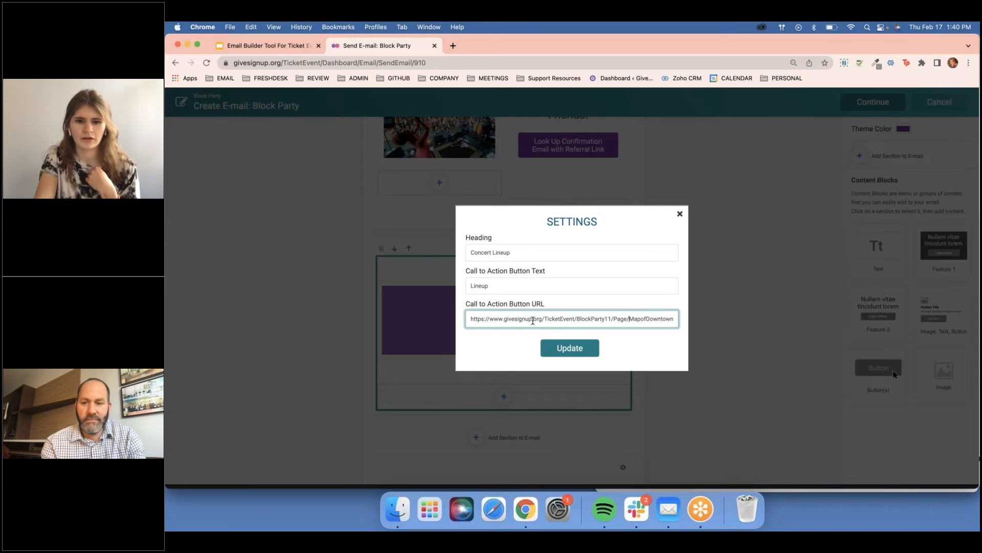
left_click(569, 348)
- Add a button content block below the Concert Lineup banner in the same section
scroll(510, 314, "down", 3)
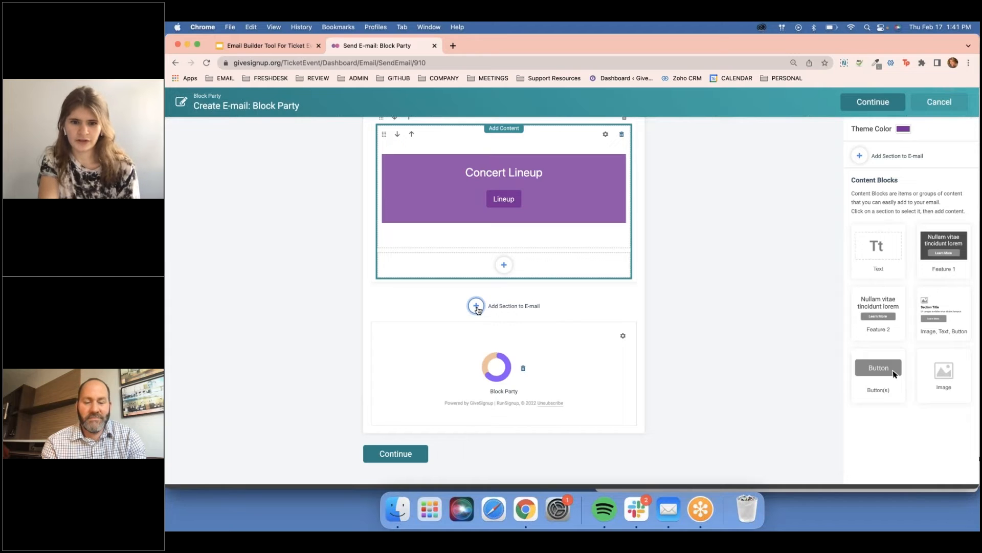
left_click(476, 306)
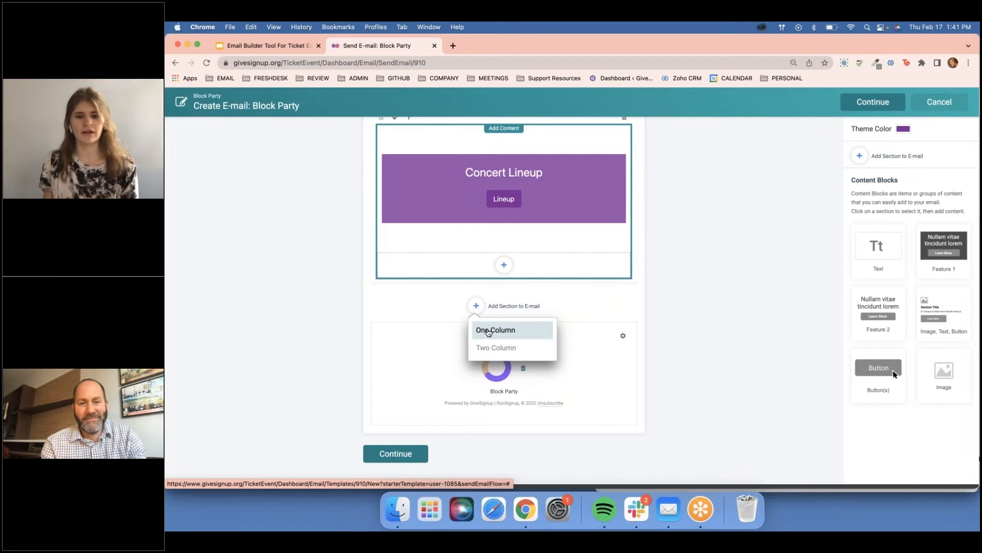
left_click(894, 373)
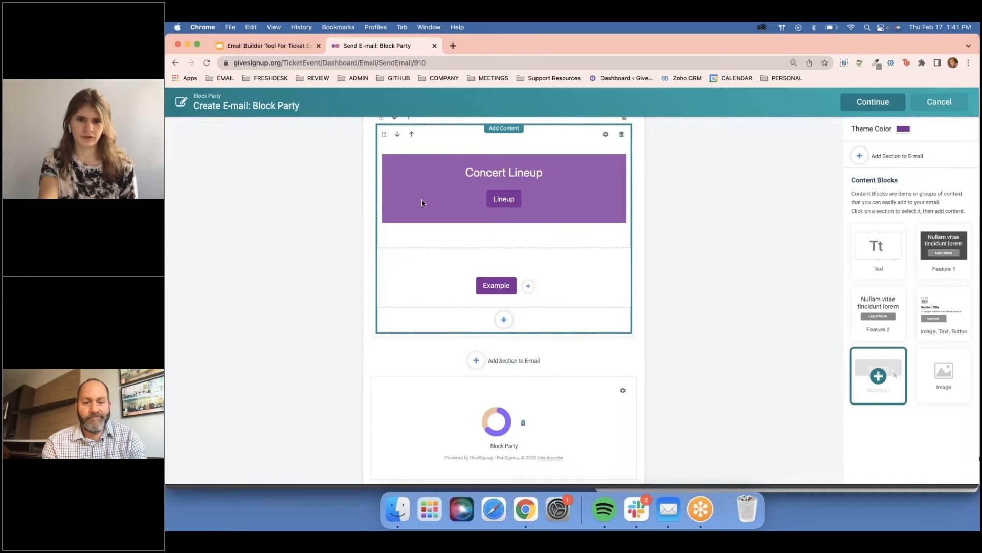
scroll(368, 347, "up", 2)
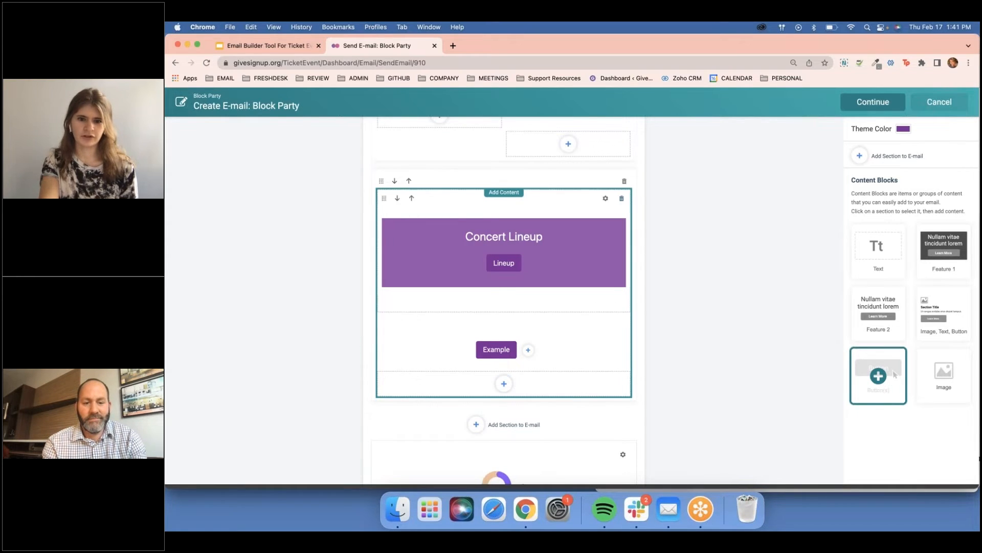
- View the Example button's text and link settings, close them without changes and delete the button block
left_click(496, 349)
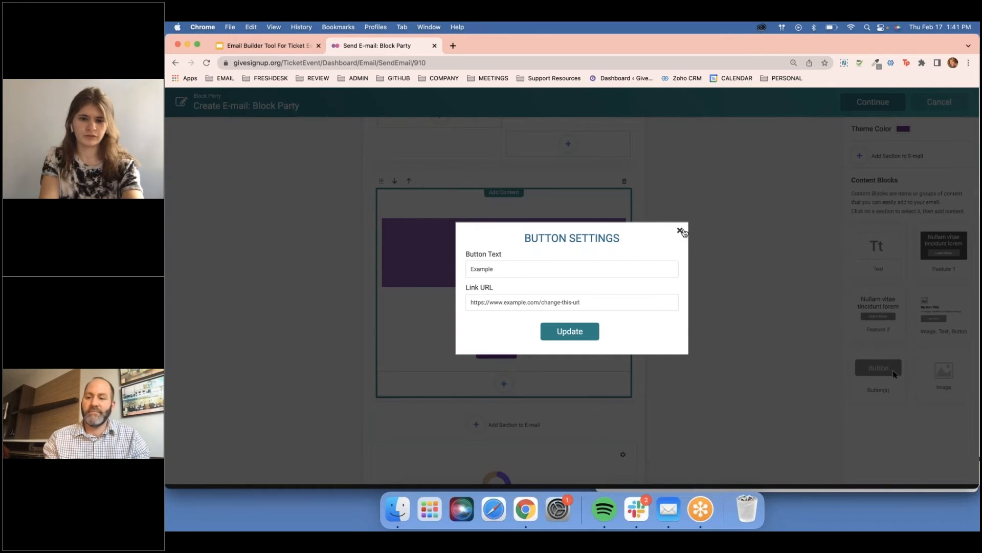
left_click(680, 230)
left_click(622, 325)
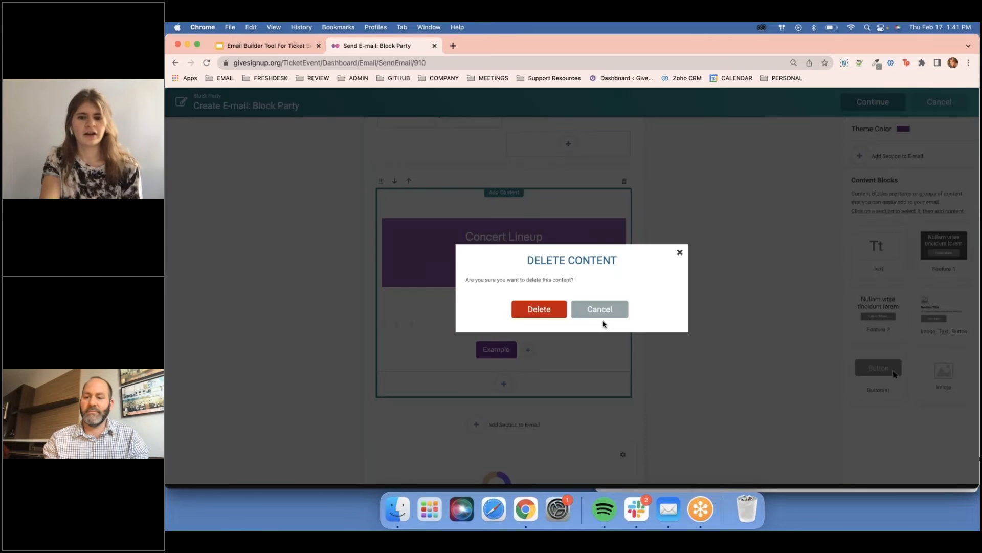
left_click(538, 311)
- Look over the finished e-mail layout, then open its desktop preview and review the content down to the footer
scroll(494, 352, "down", 3)
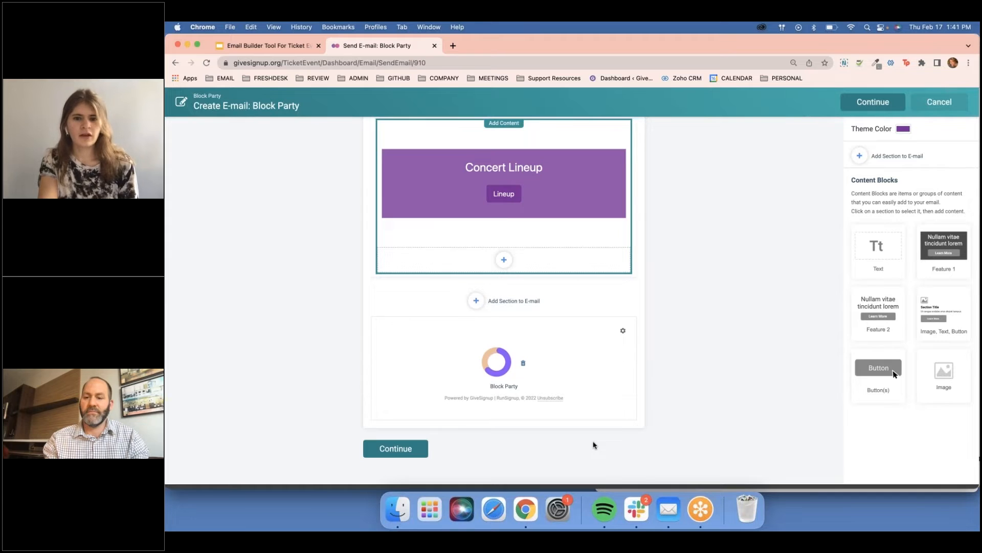
scroll(593, 445, "up", 10)
scroll(577, 401, "up", 6)
scroll(576, 401, "down", 2)
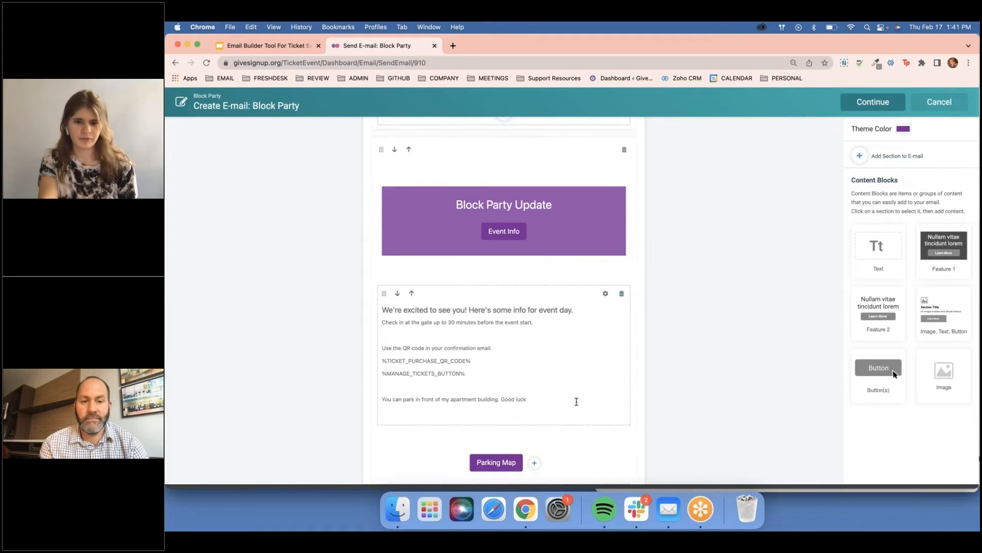
scroll(588, 403, "up", 10)
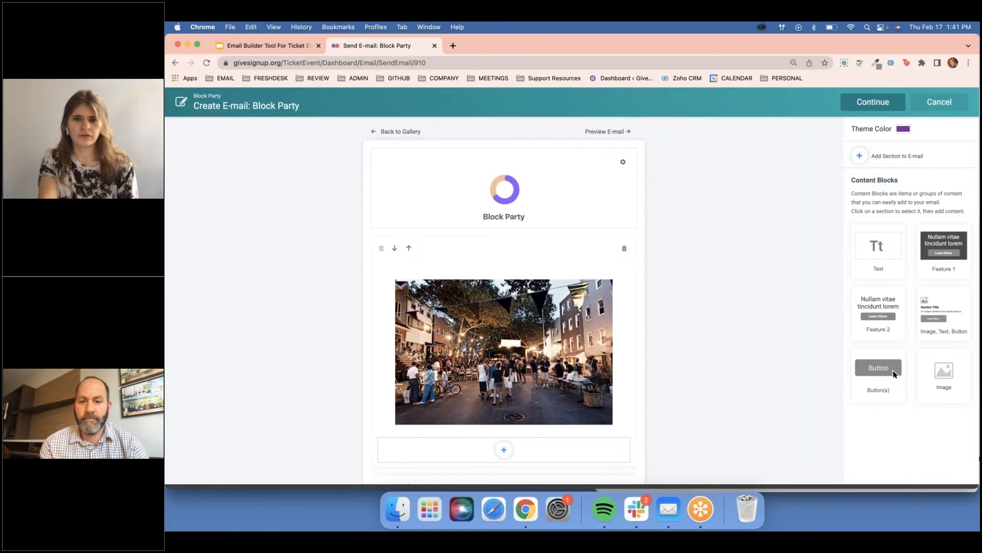
left_click(607, 131)
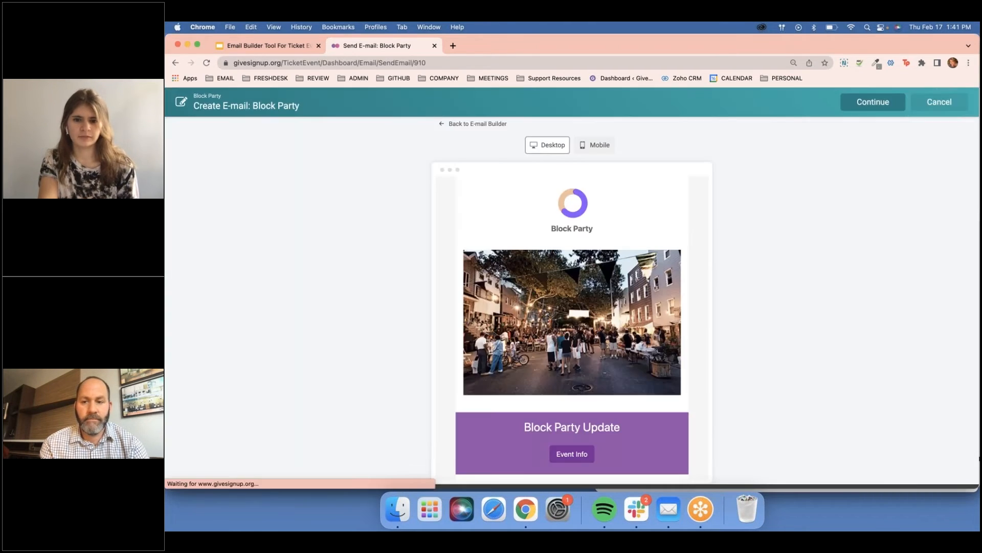
scroll(572, 328, "down", 6)
scroll(496, 227, "down", 2)
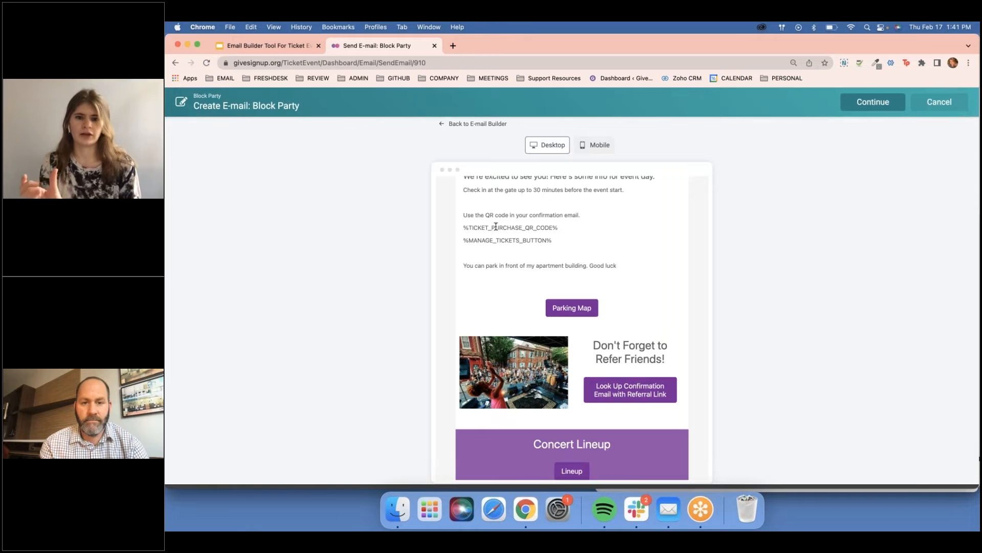
scroll(496, 226, "down", 3)
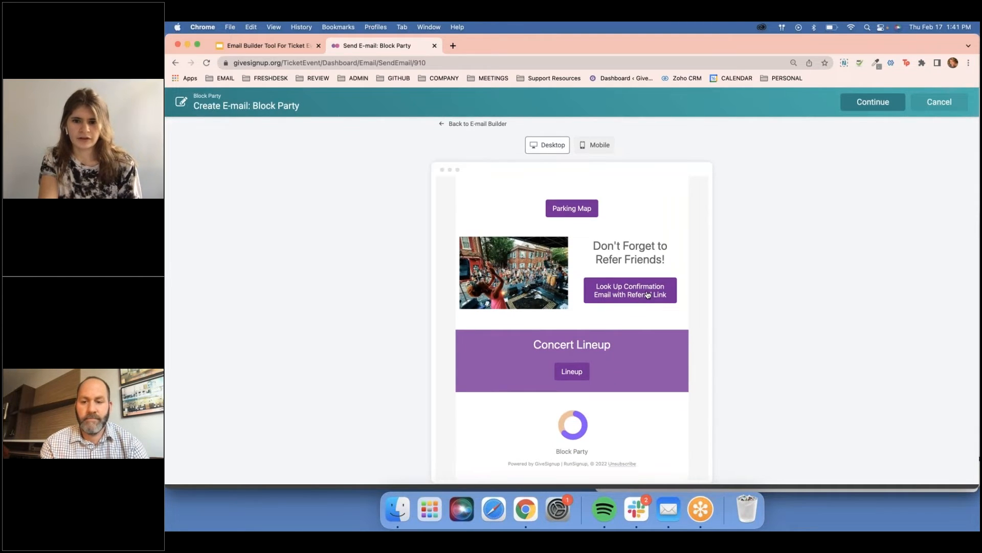
- Test the "Look Up Confirmation Email with Referral Link" button in the preview, then return to the e-mail and review it once more
left_click(655, 296)
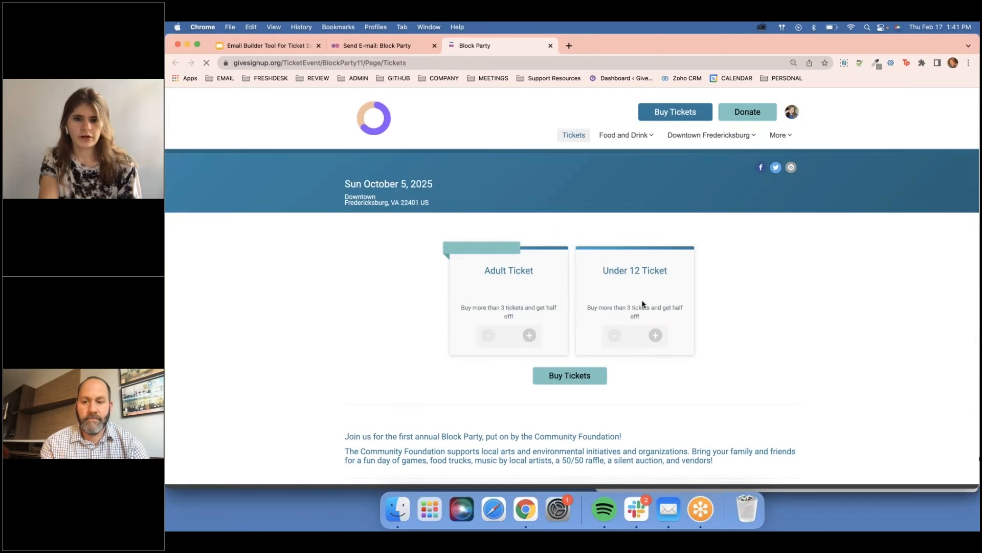
left_click(392, 51)
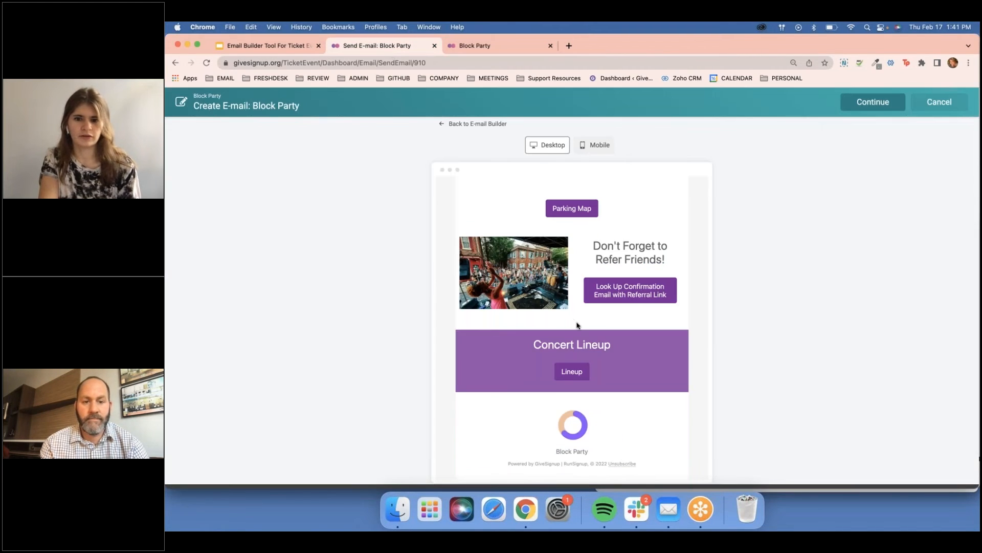
scroll(577, 325, "down", 2)
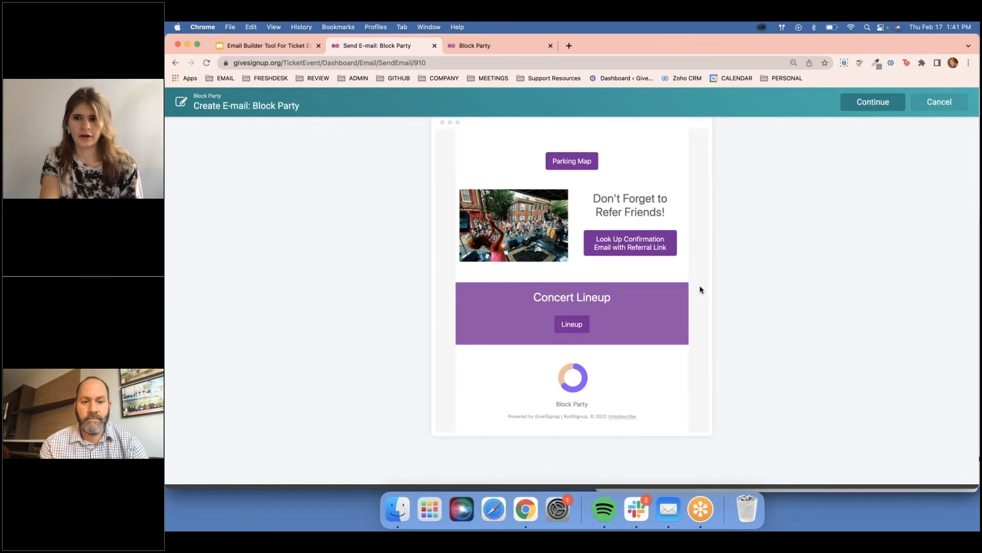
scroll(701, 286, "up", 10)
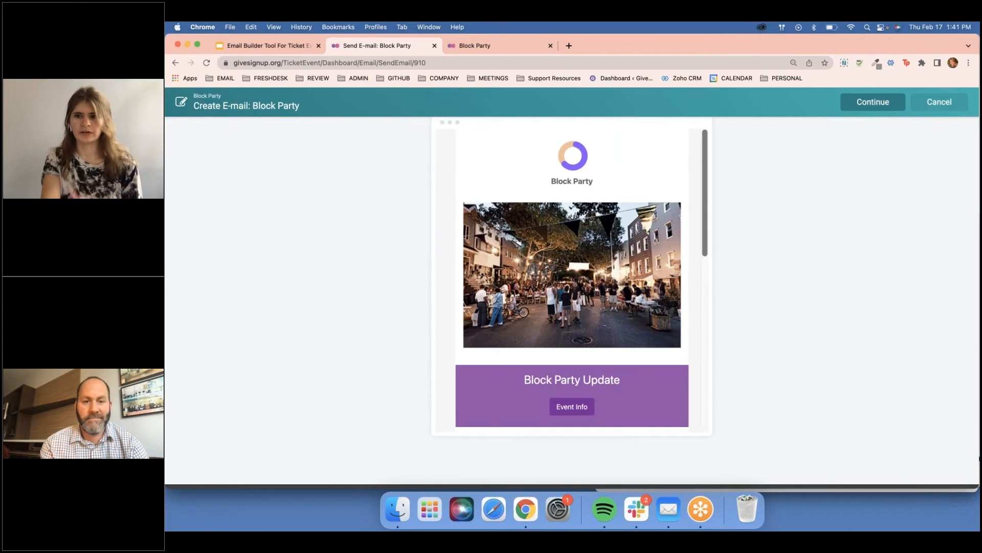
- Accept the designed content, review the Send E-mail page with its Event Update subject and continue to the e-mail confirmation page
left_click(873, 101)
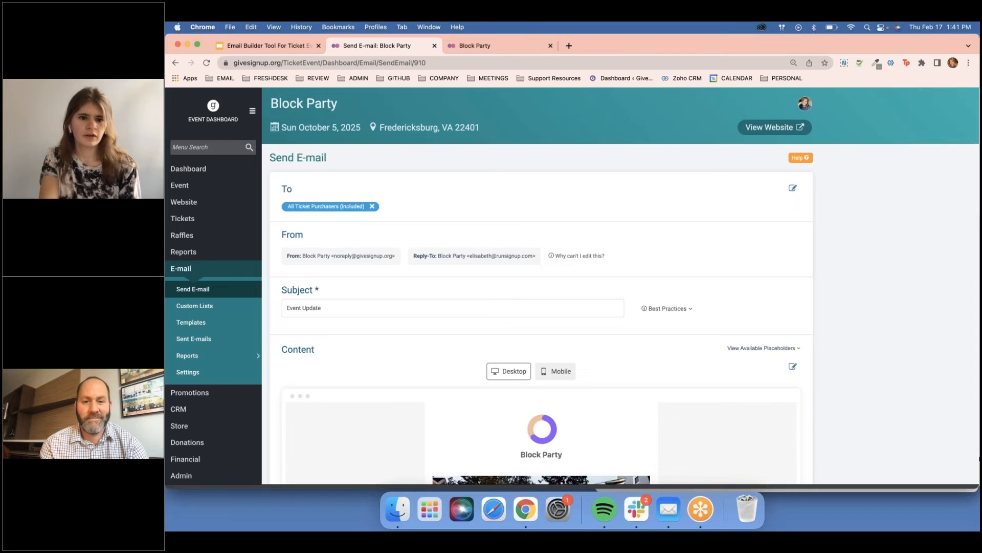
scroll(571, 286, "down", 3)
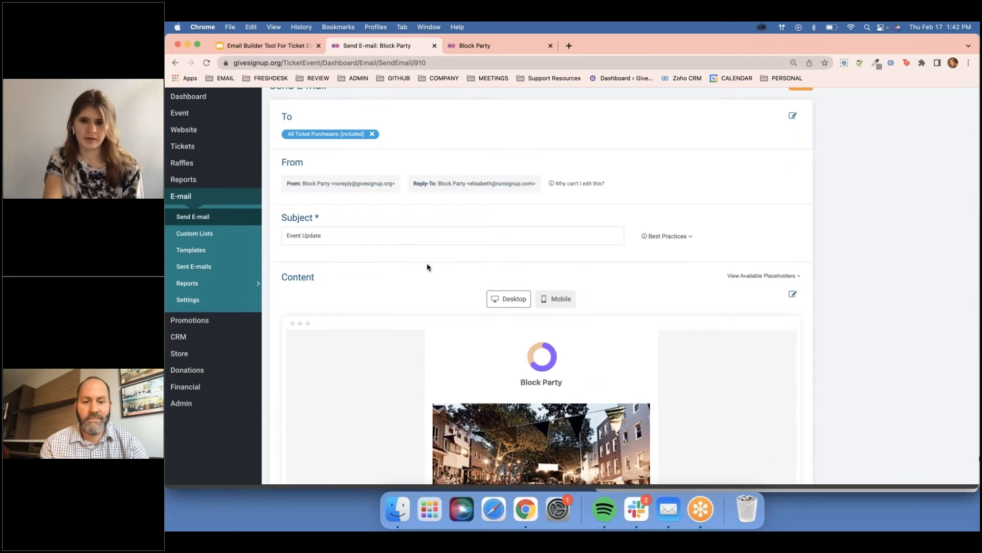
scroll(428, 267, "down", 4)
scroll(428, 266, "down", 2)
scroll(425, 259, "up", 2)
scroll(404, 176, "down", 5)
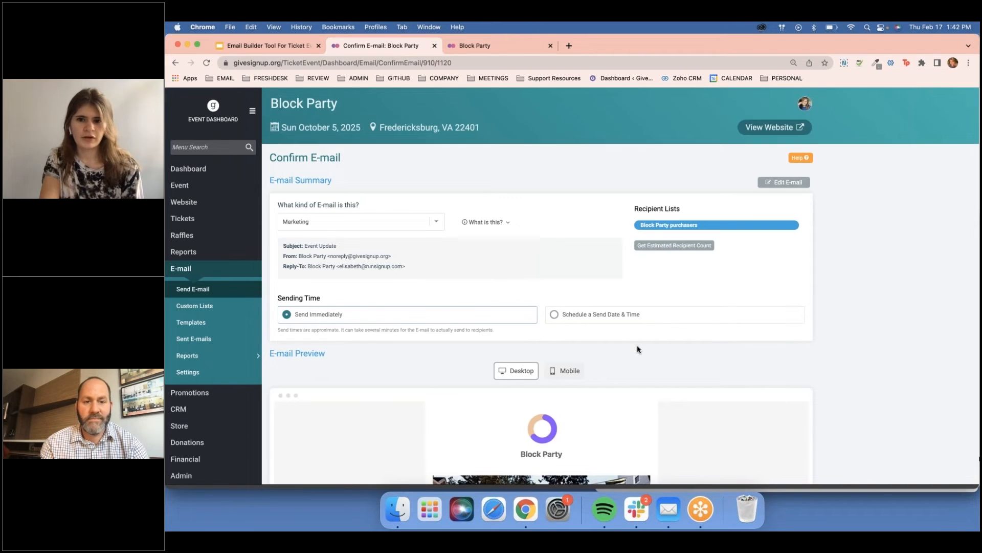
- Get the estimated recipient count for the Block Party purchasers list
scroll(639, 349, "down", 1)
left_click(657, 211)
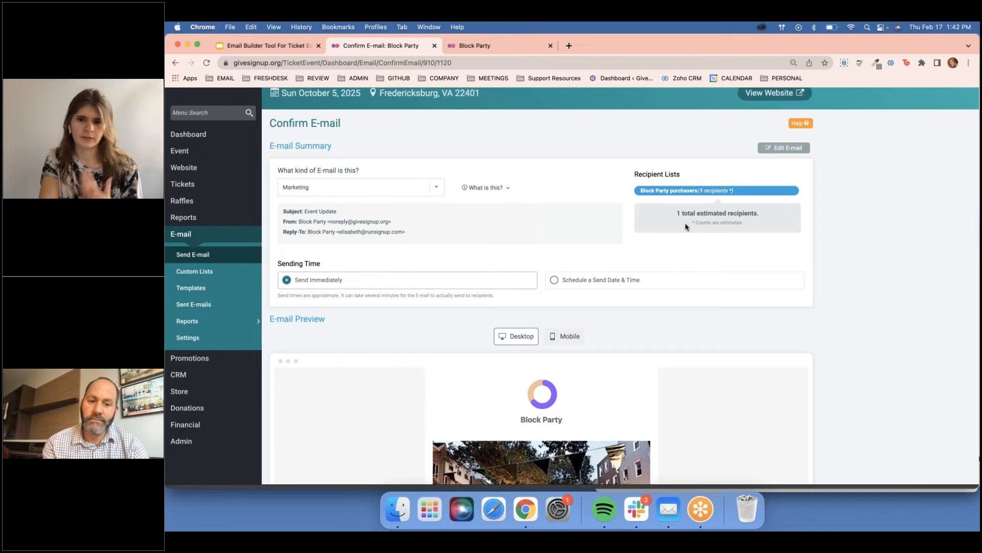
scroll(647, 232, "up", 1)
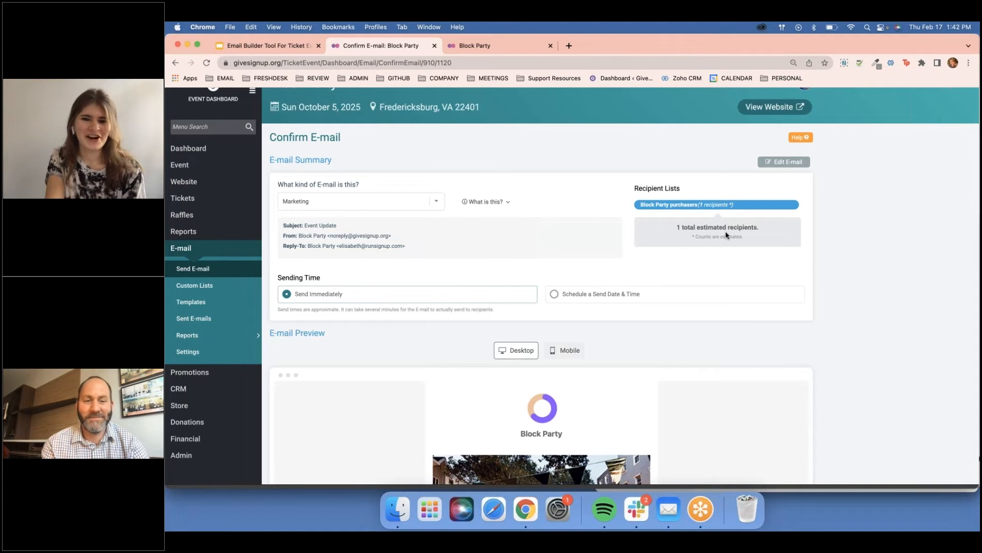
- Schedule the Event Update e-mail to send on 10/04/2025 instead of immediately
scroll(665, 227, "down", 3)
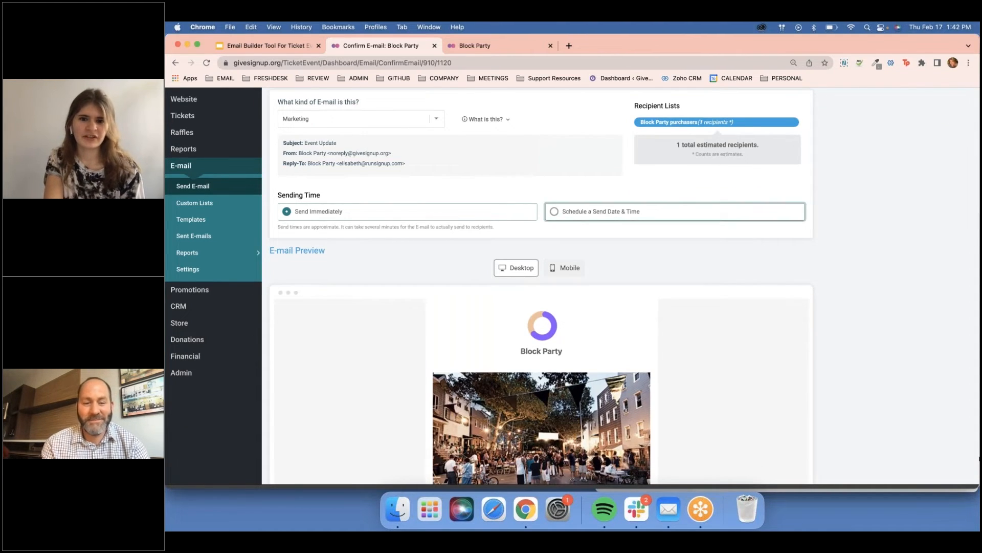
left_click(614, 219)
left_click(286, 248)
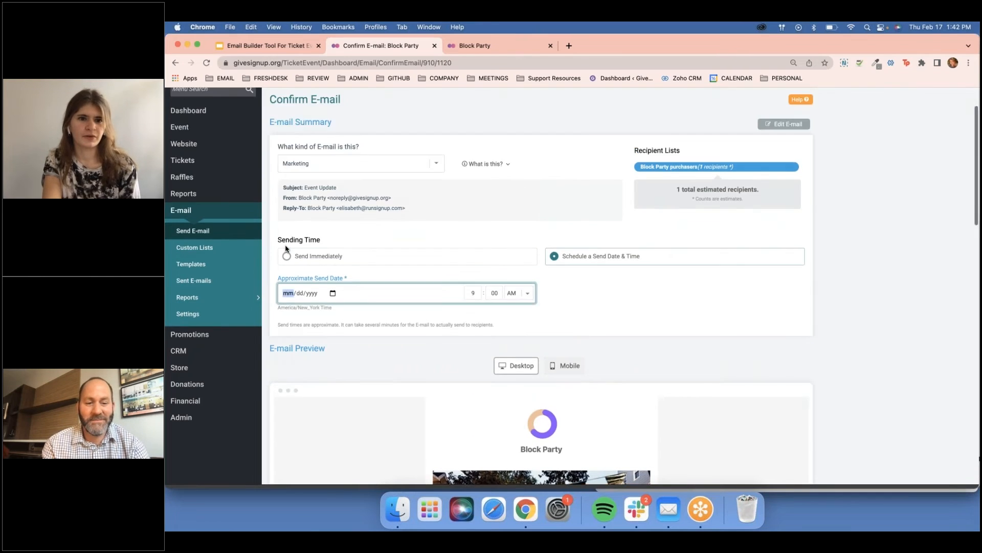
type("1004")
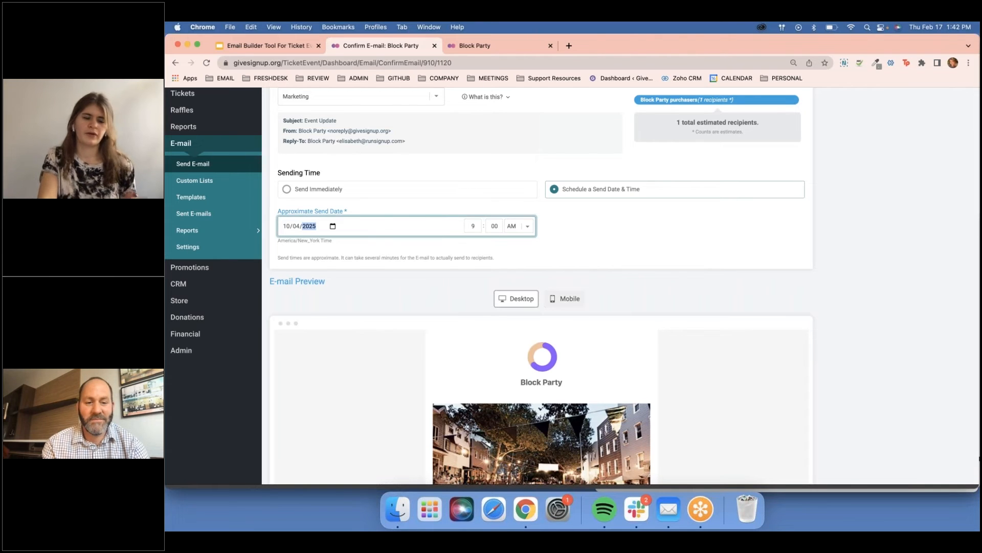
left_click(377, 289)
- Review the e-mail preview and default placeholders, leave the placeholder values blank, and confirm the e-mail
scroll(378, 291, "down", 2)
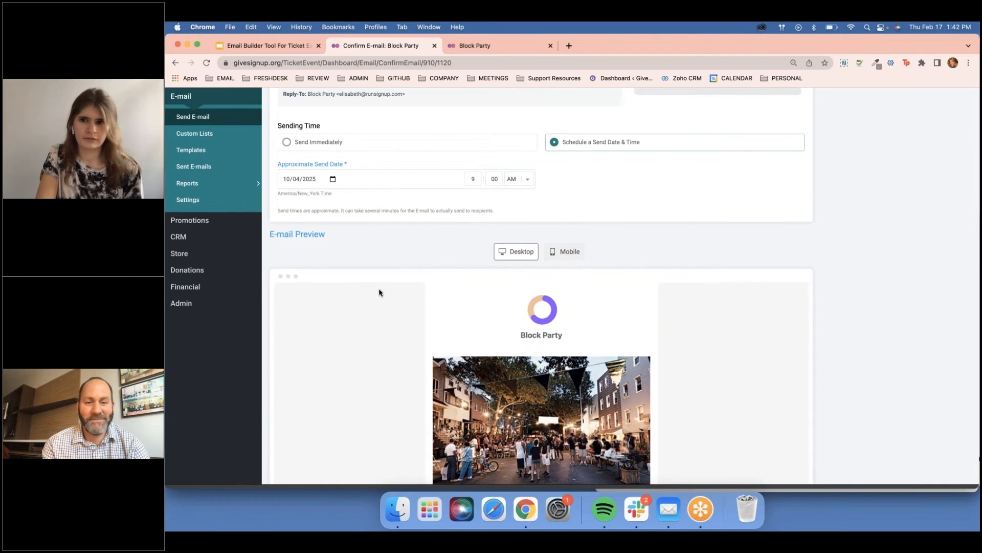
scroll(379, 292, "down", 10)
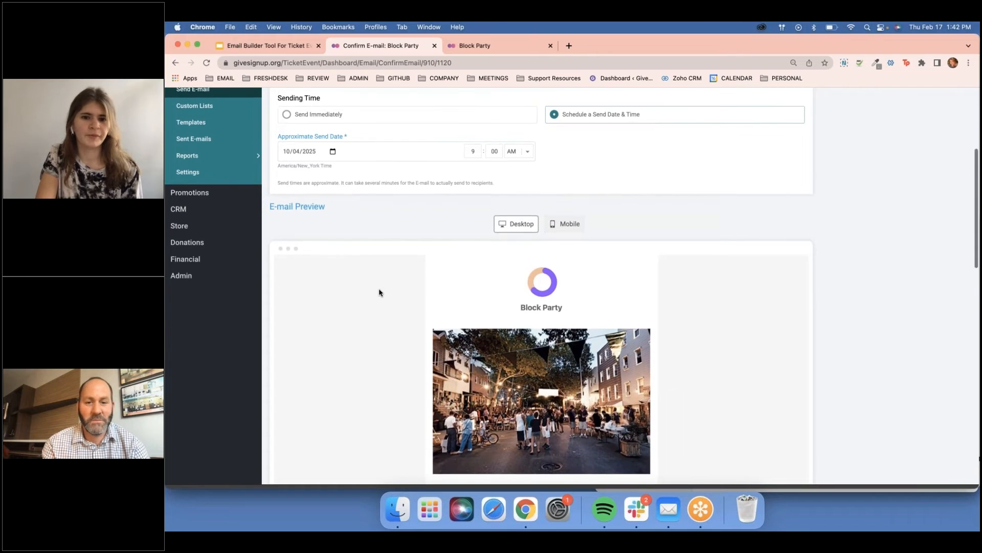
scroll(378, 292, "down", 8)
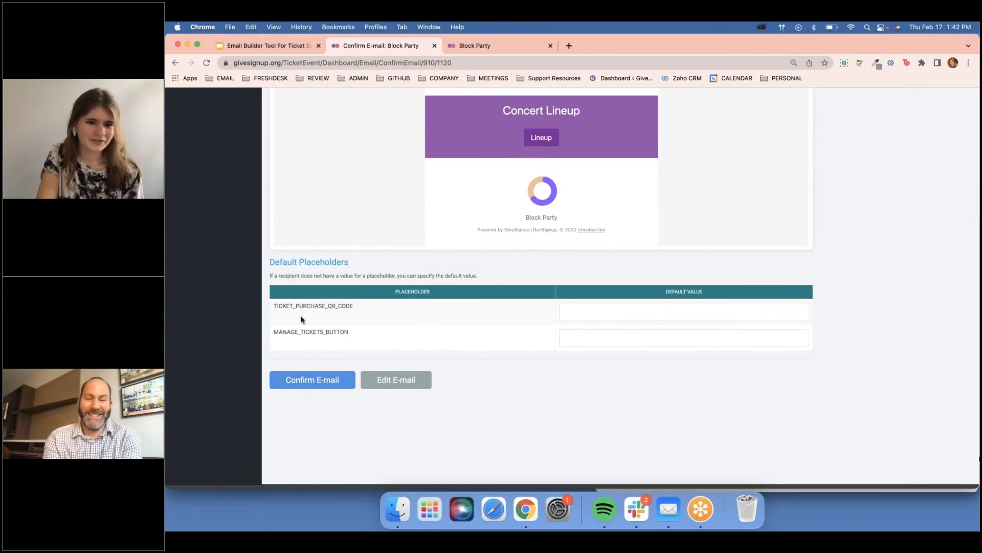
left_click(310, 382)
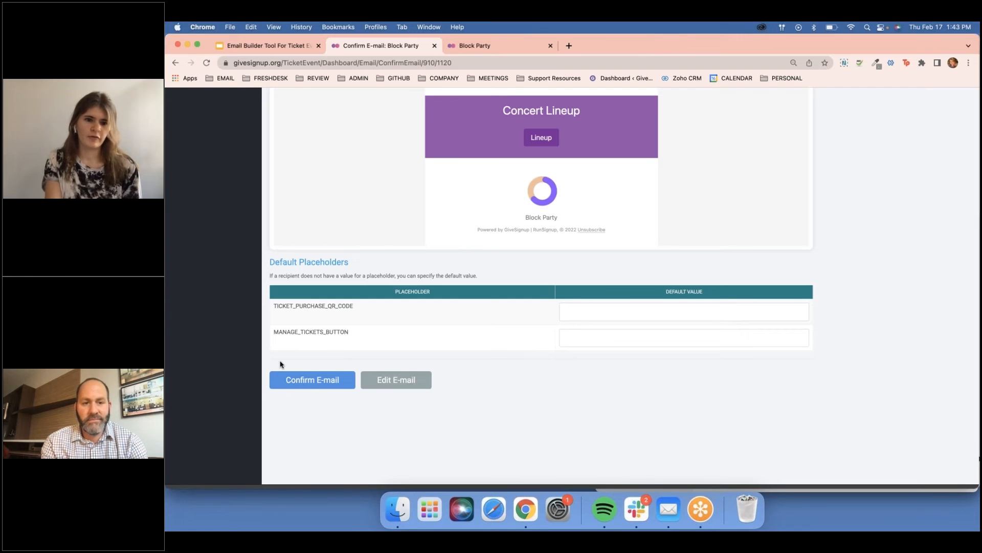
left_click(313, 385)
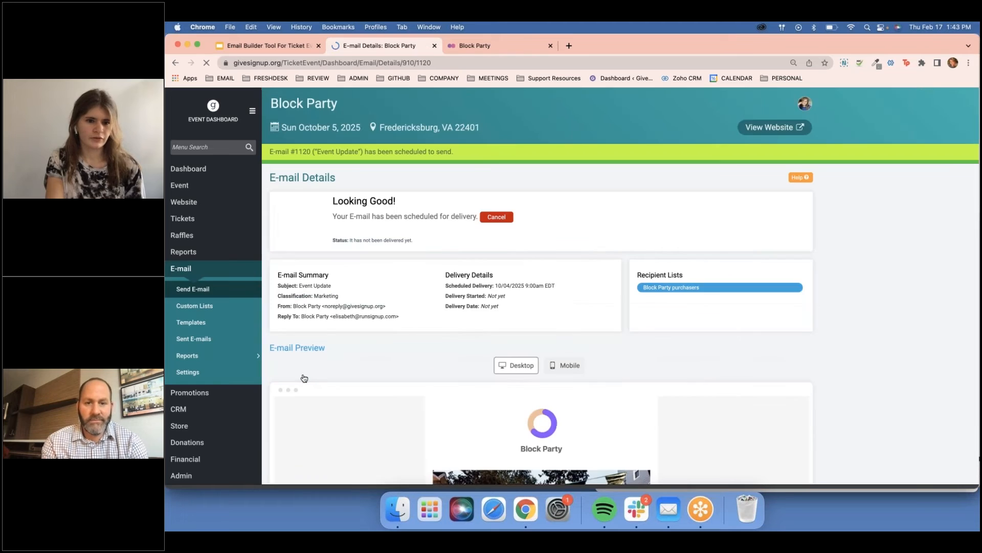
- Open the list of sent e-mails and check the delivery details of the scheduled Event Update e-mail
scroll(303, 377, "down", 2)
scroll(385, 184, "up", 2)
left_click(211, 268)
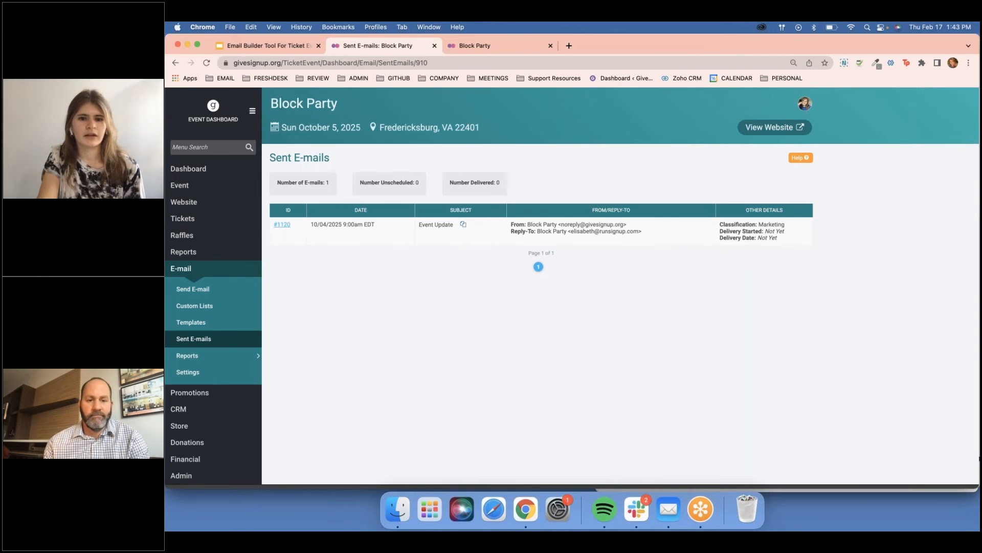
left_click(282, 225)
scroll(646, 429, "down", 5)
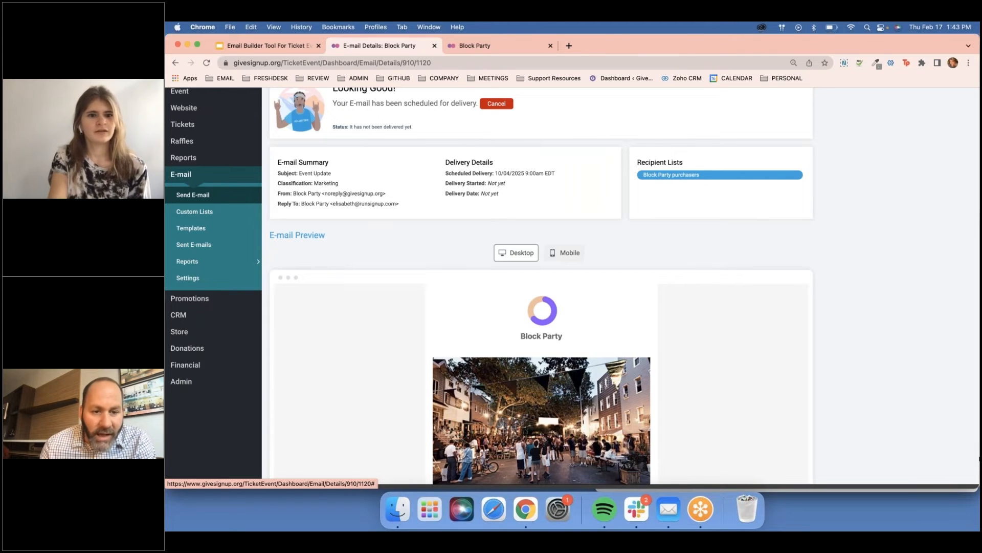
scroll(218, 207, "up", 2)
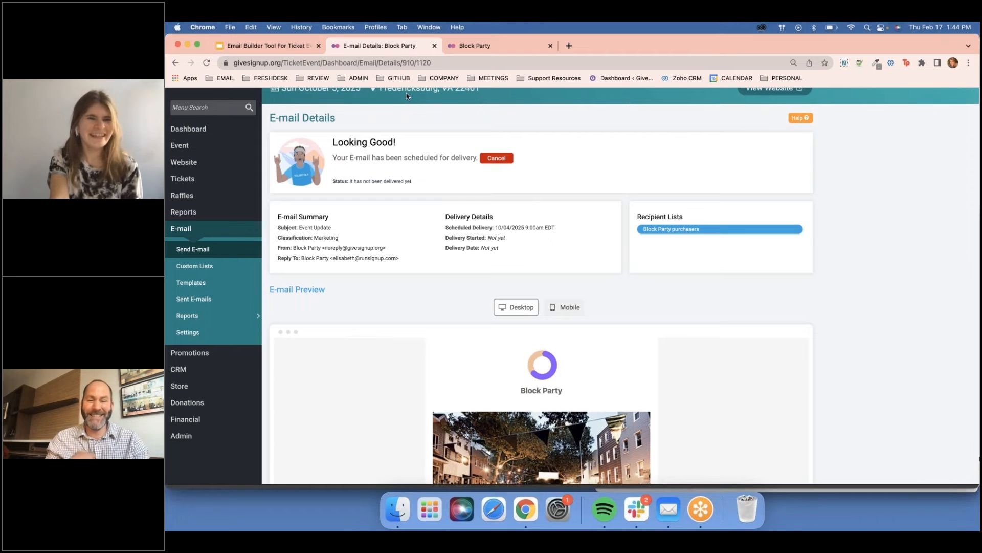
- Switch to the "Email Builder Tool For Ticket Events" presentation in Google Slides and start the slideshow from the "Let's Create an Email!" slide
left_click(255, 46)
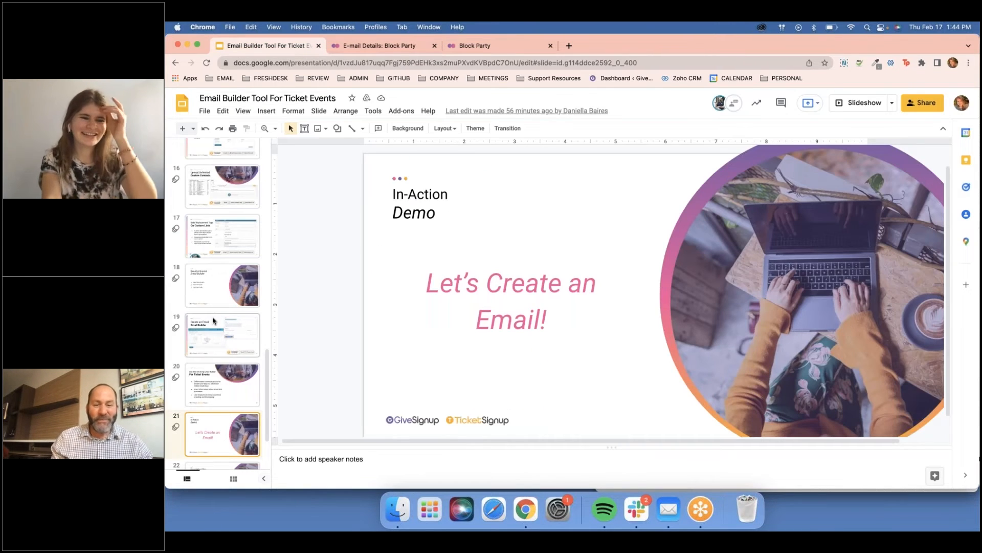
scroll(214, 320, "down", 3)
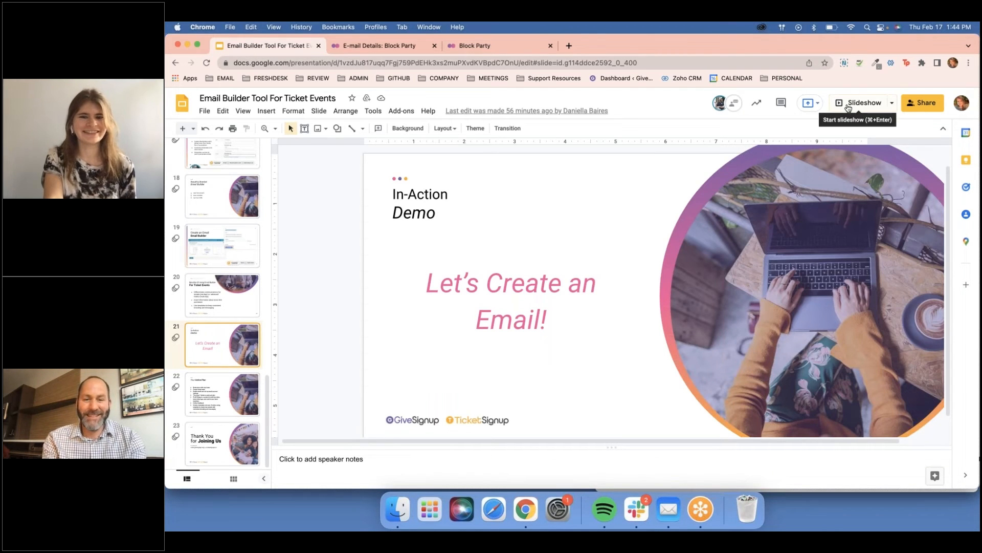
key("super+Return")
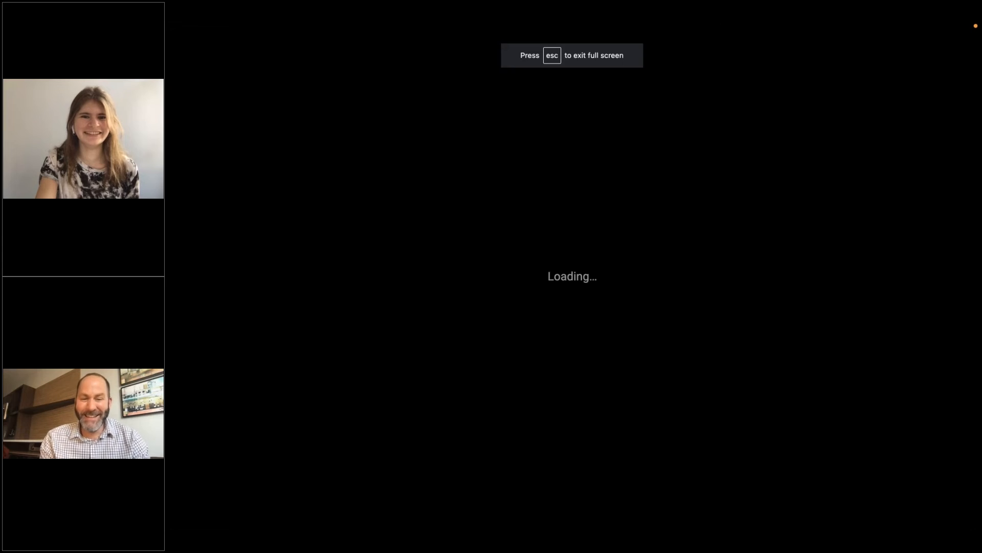